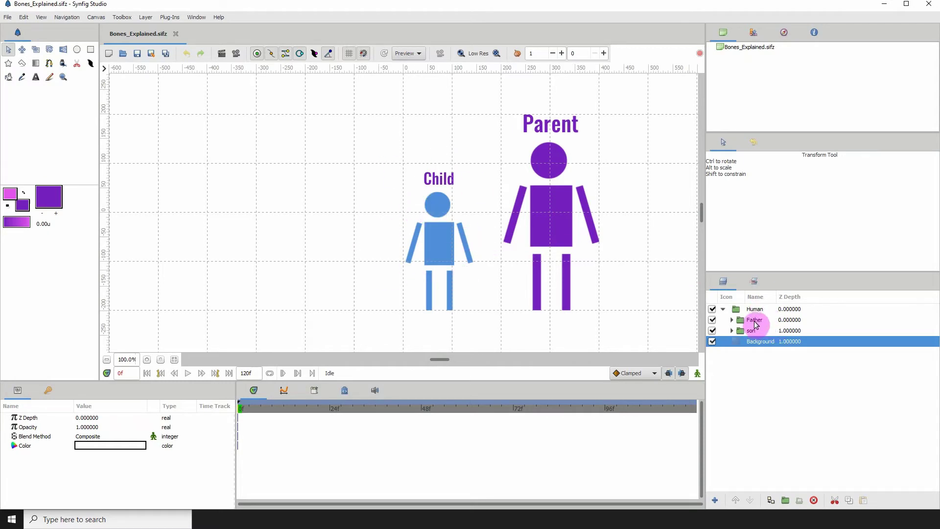
- Check the Father and son layers by hiding and re-showing each figure
click(747, 320)
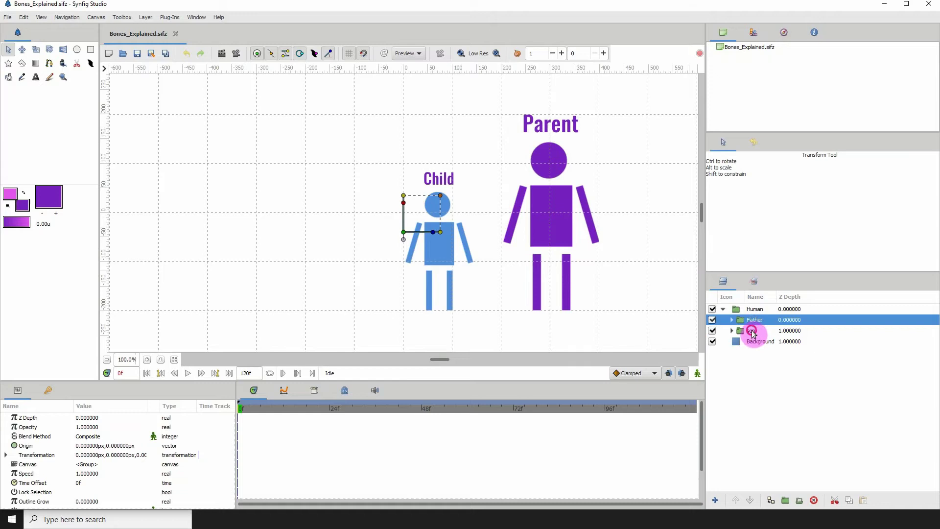
click(745, 331)
click(715, 322)
click(713, 321)
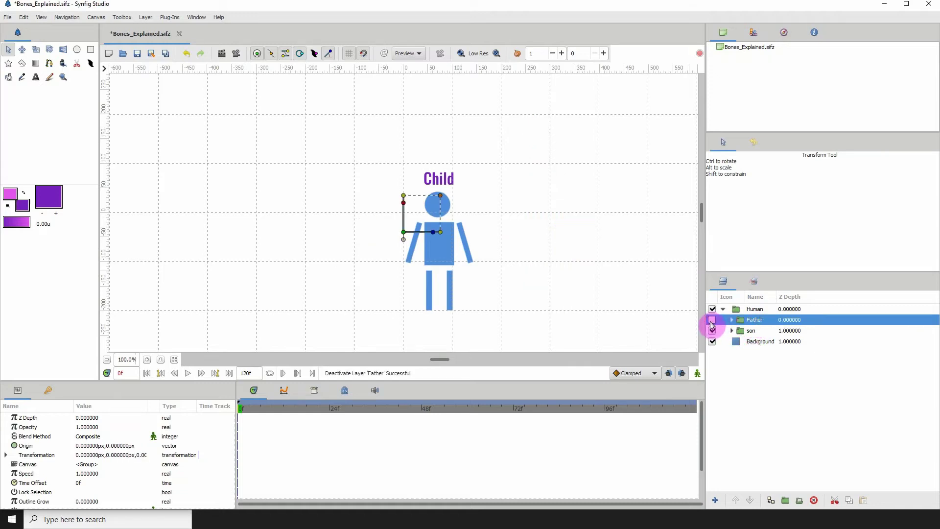
click(712, 320)
click(714, 330)
click(713, 331)
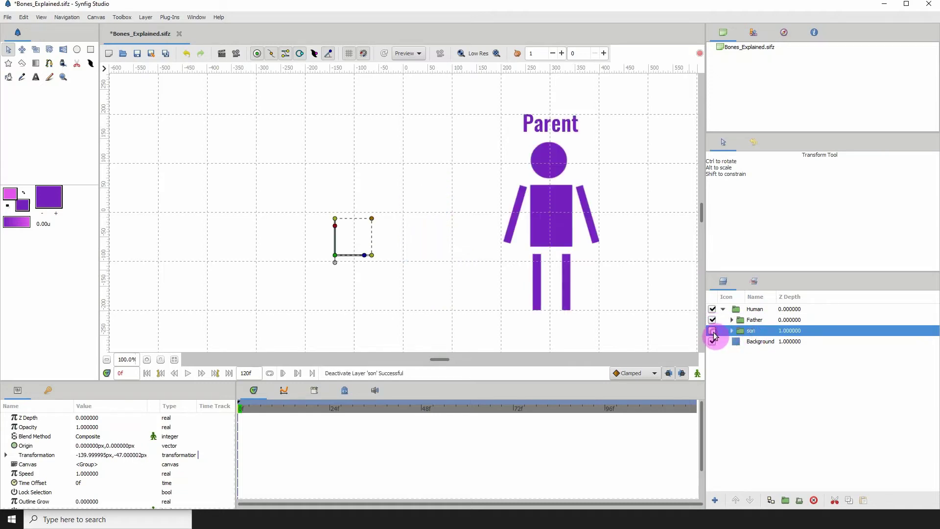
click(712, 331)
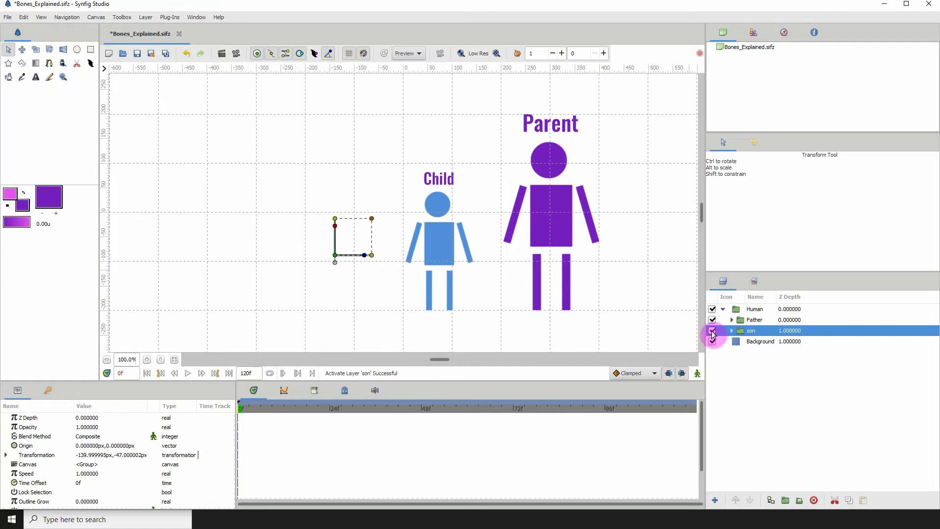
click(759, 322)
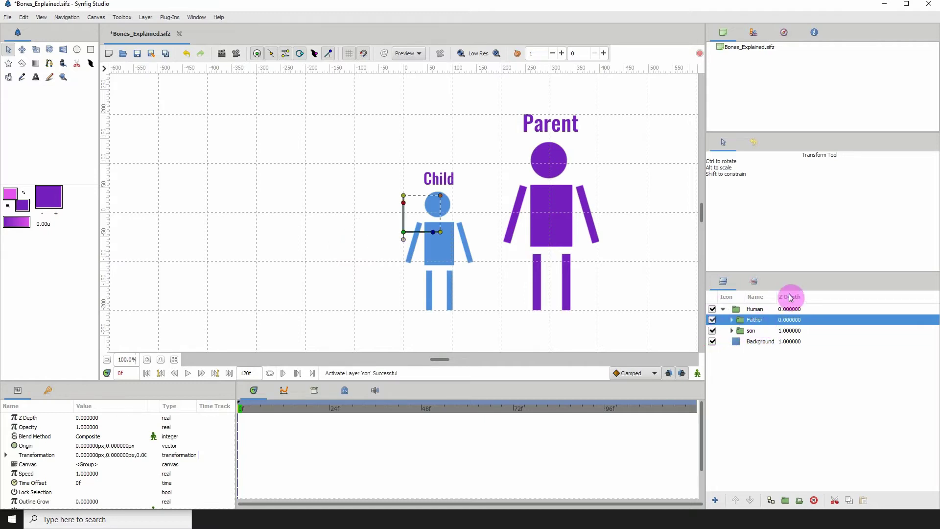
- Add a Skeleton layer from the Father layer's menu, drag its bone left of the figures, and save
right_click(756, 323)
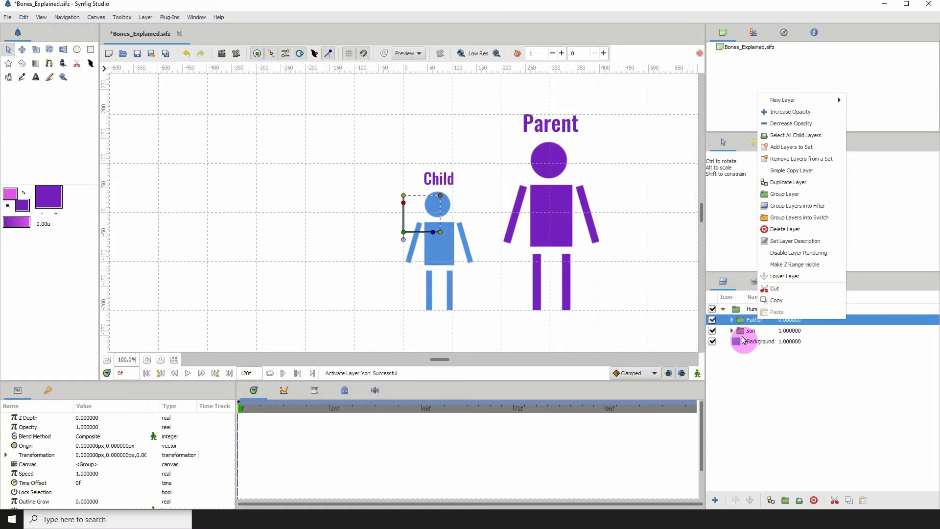
mouse_move(783, 104)
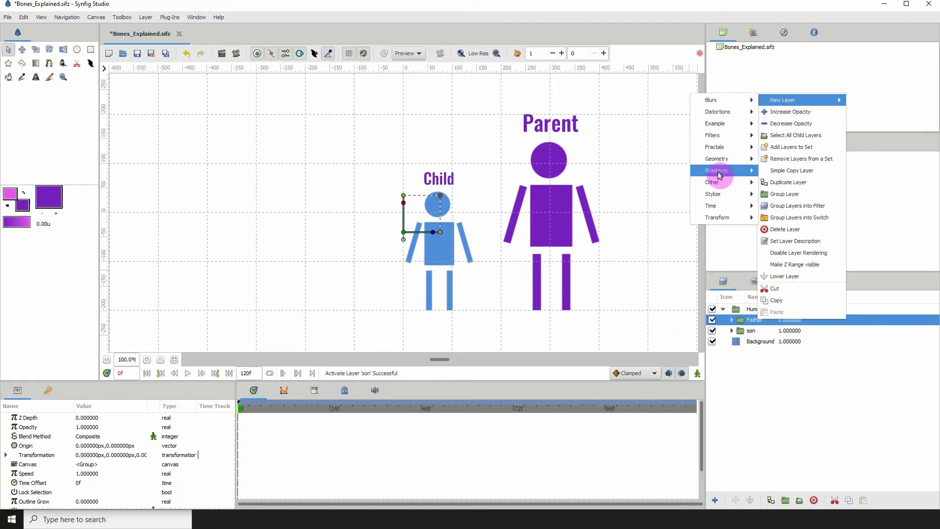
mouse_move(716, 182)
click(653, 242)
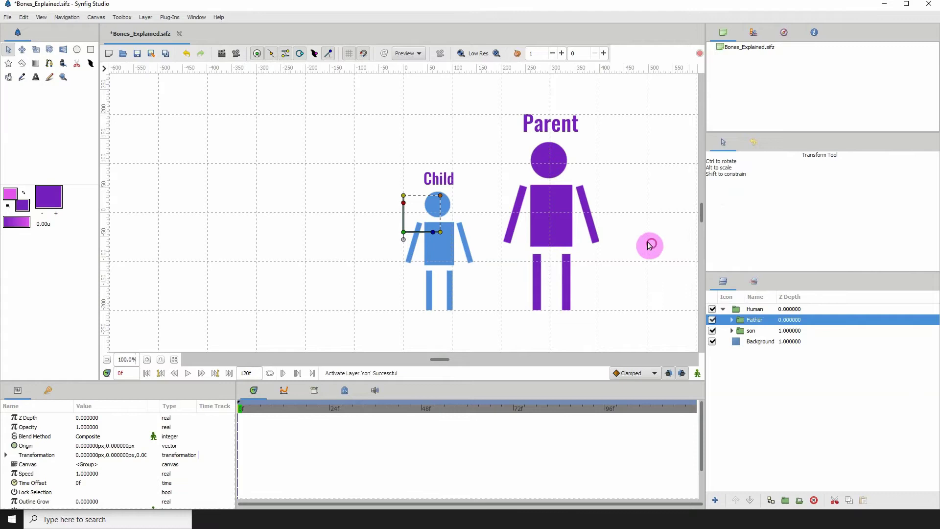
drag(402, 233, 307, 217)
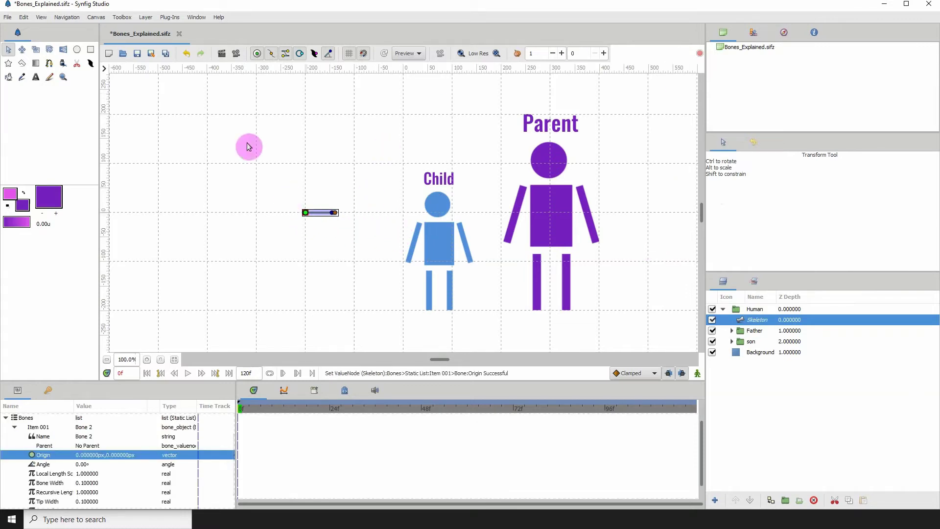
click(137, 55)
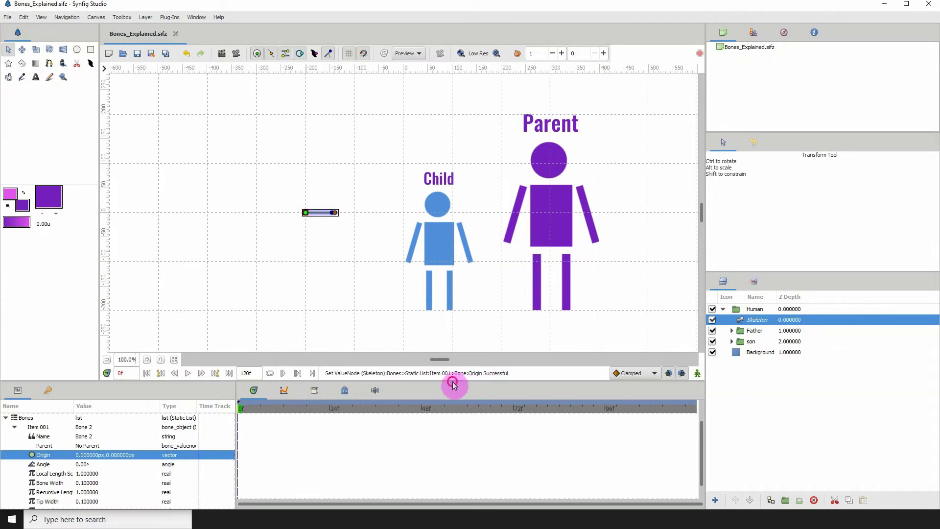
drag(453, 384, 449, 279)
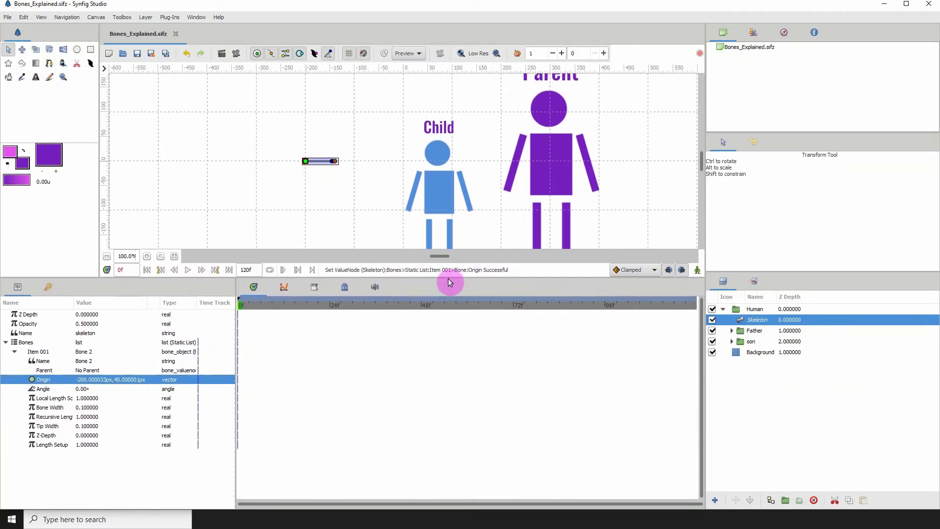
click(37, 363)
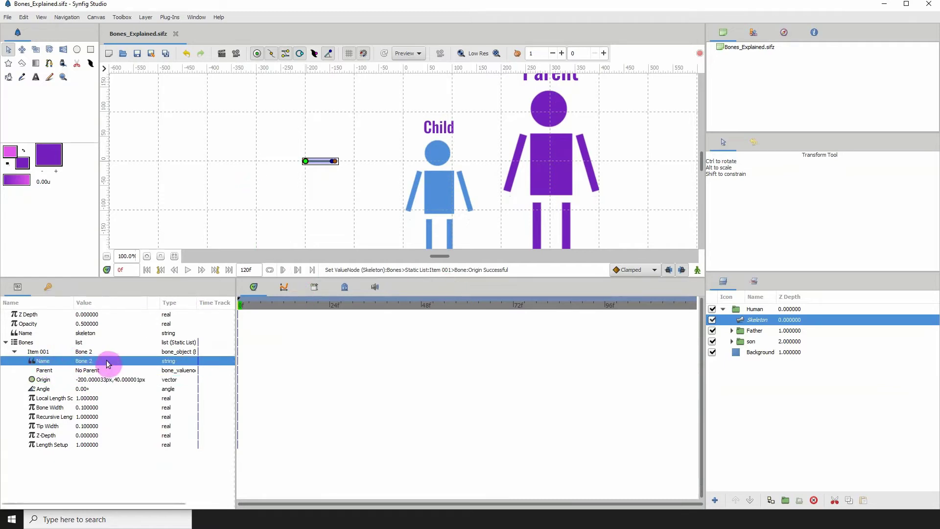
click(82, 363)
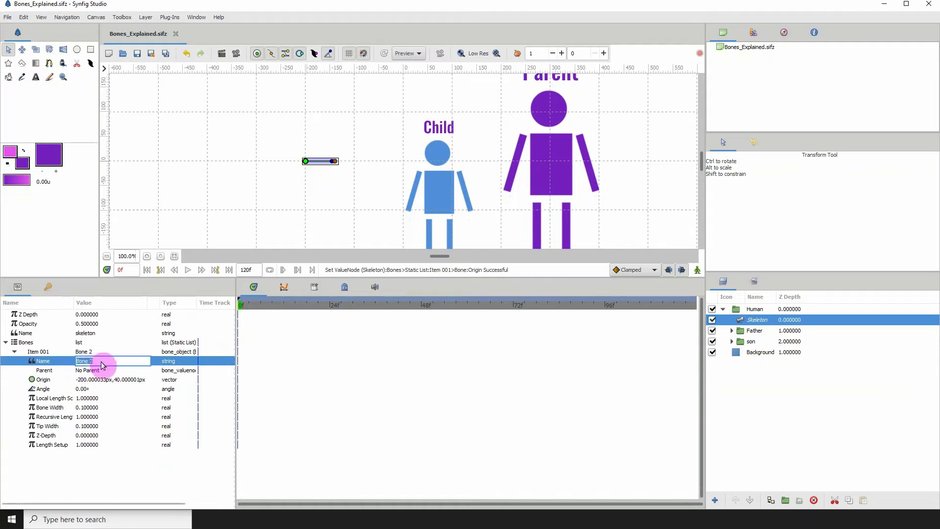
click(44, 373)
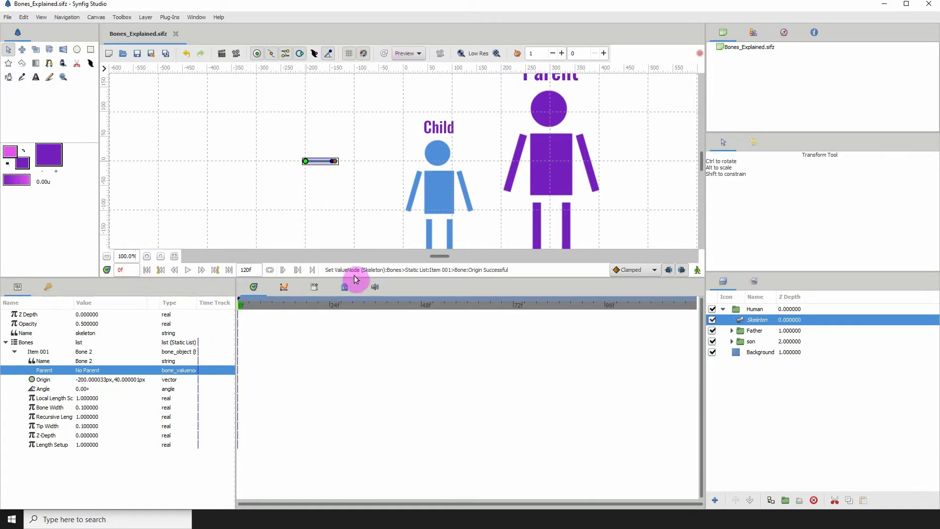
drag(355, 282, 356, 327)
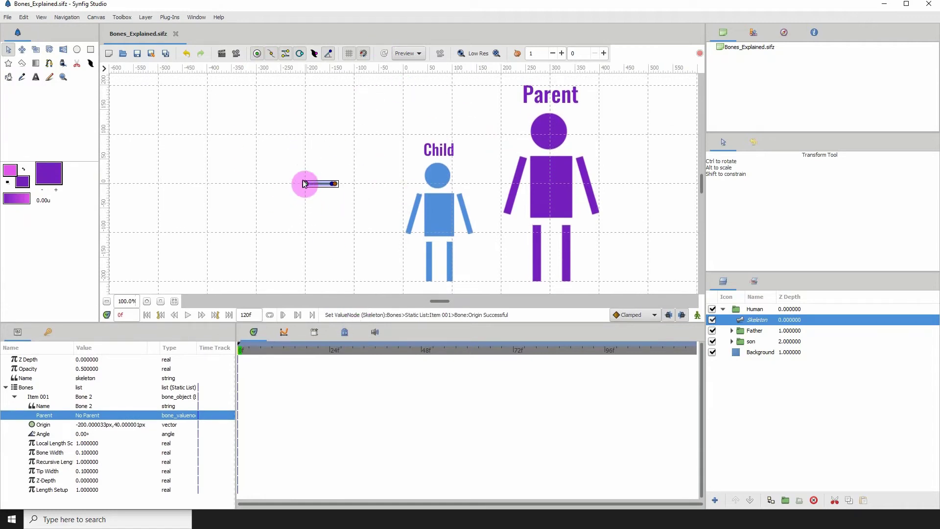
- Create Bone 3 as a child of Bone 2, settling its origin at about -229,40 px
right_click(326, 186)
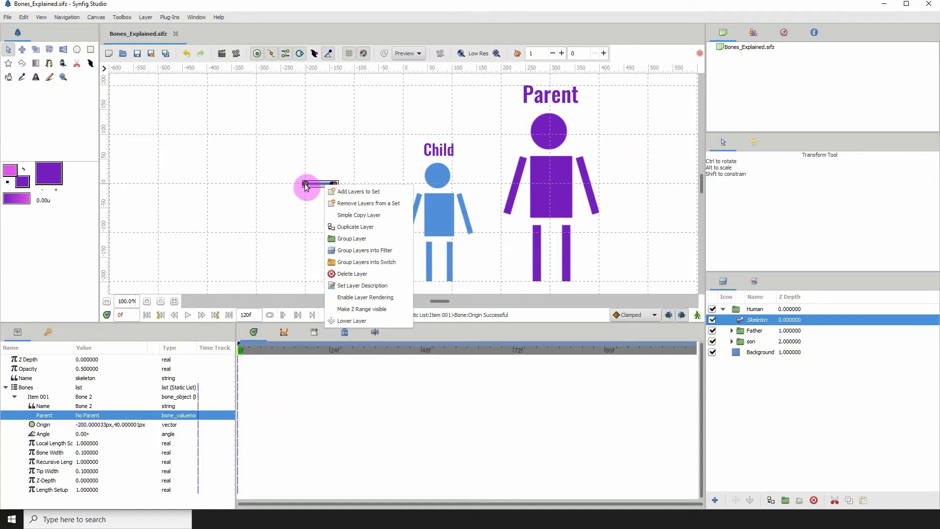
right_click(305, 186)
right_click(305, 186)
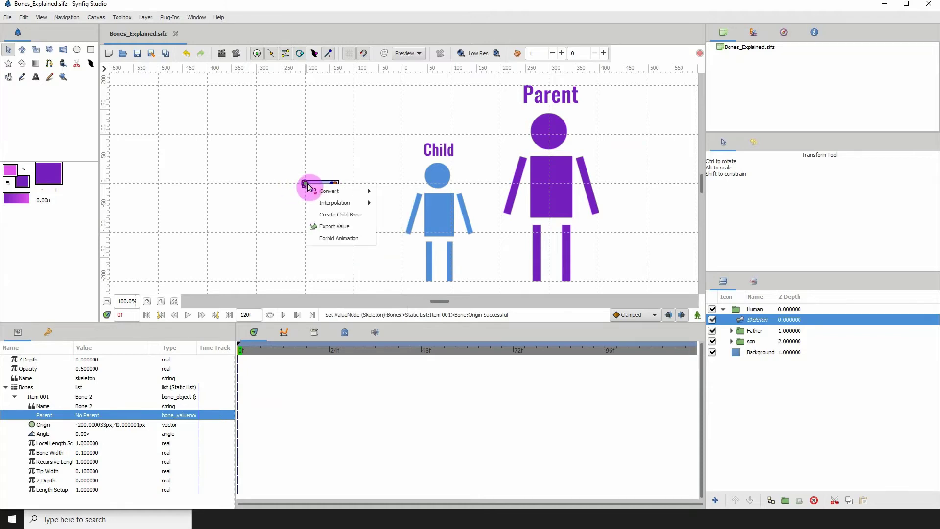
click(336, 215)
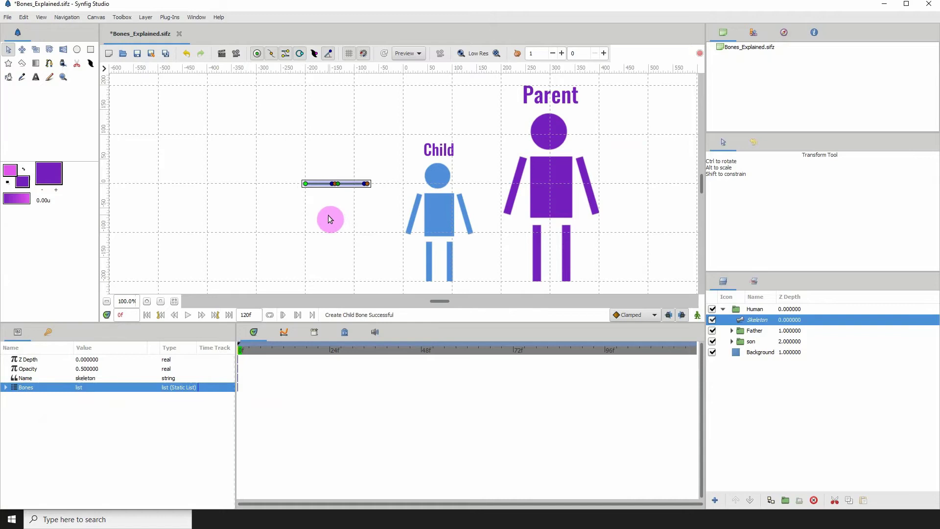
drag(307, 158, 307, 141)
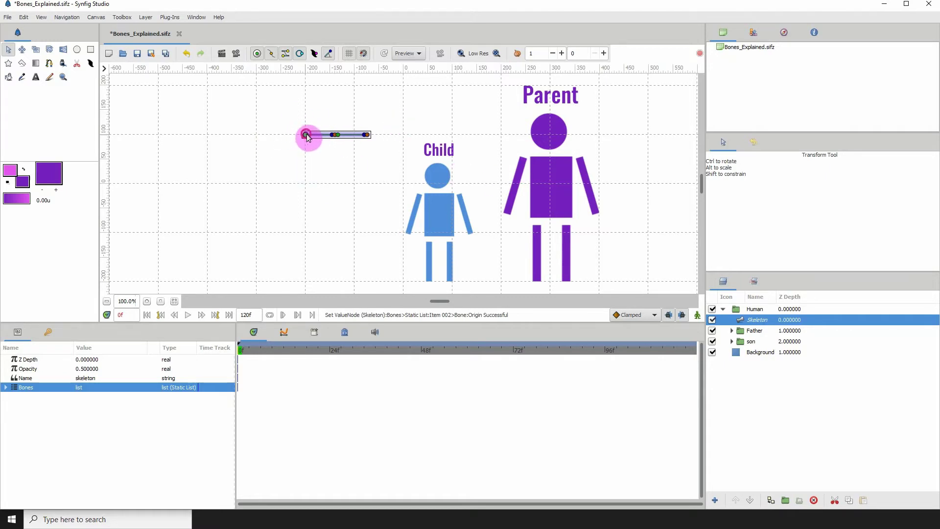
mouse_move(307, 136)
mouse_down()
mouse_move(290, 184)
mouse_move(231, 162)
mouse_move(255, 130)
mouse_move(272, 158)
mouse_move(299, 144)
mouse_up()
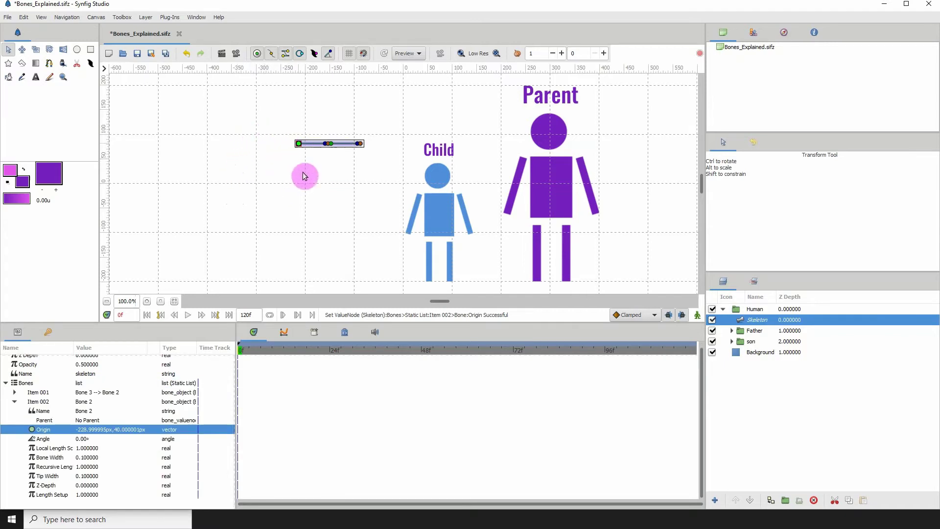
- Set Bone 2's Angle to -90 in the Params panel
click(81, 439)
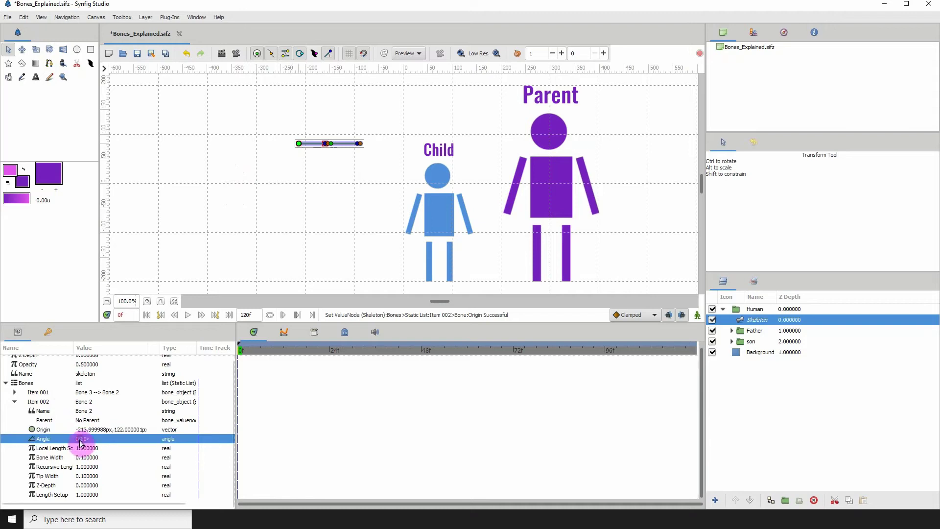
click(81, 439)
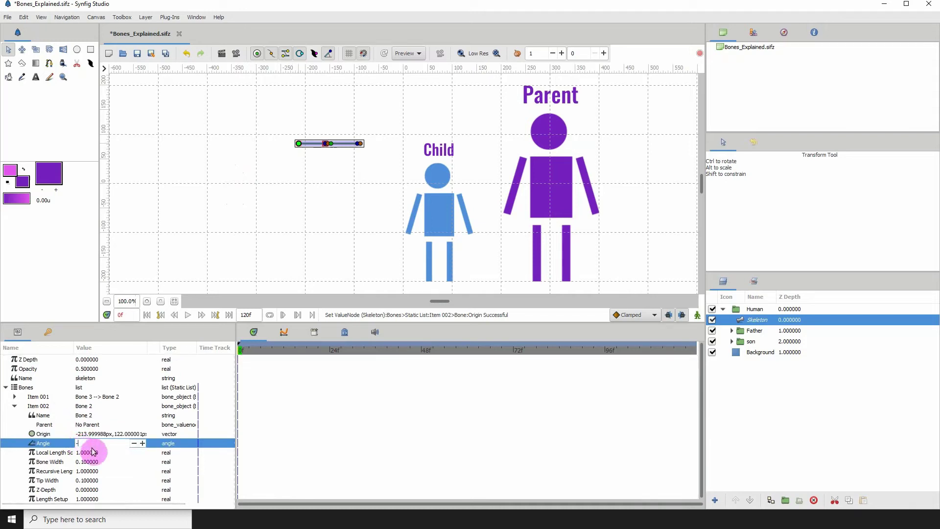
text(-90)
key(Return)
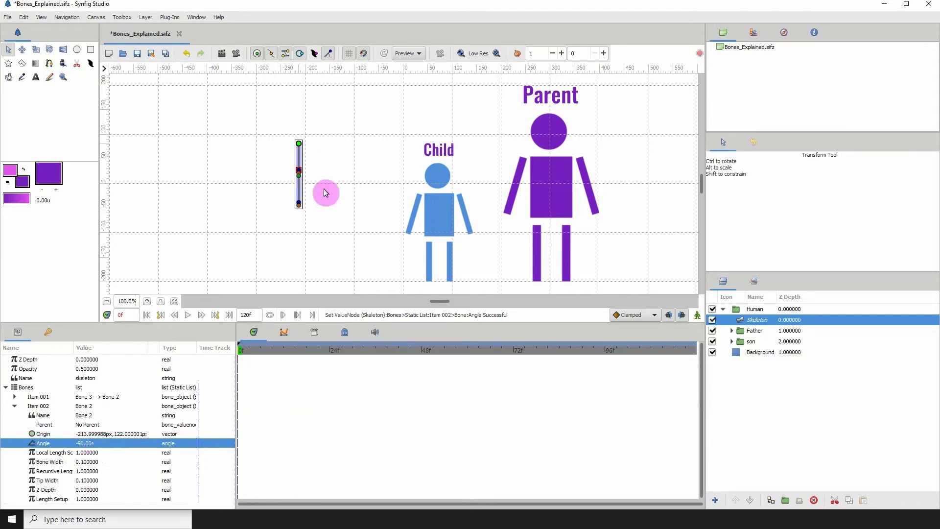
- Reposition the upright chain, pulling Bone 3 below Bone 2 and raising the whole chain
drag(299, 143, 307, 136)
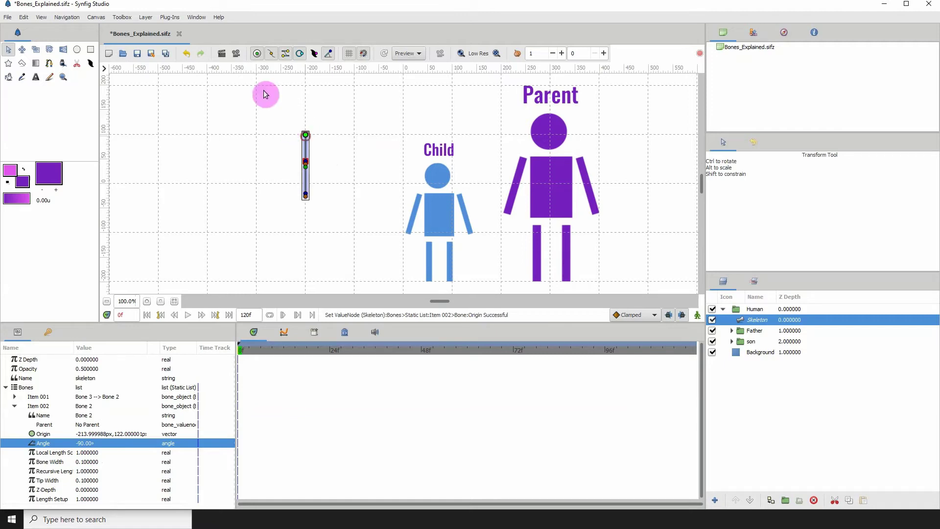
drag(304, 168, 307, 212)
drag(306, 135, 306, 105)
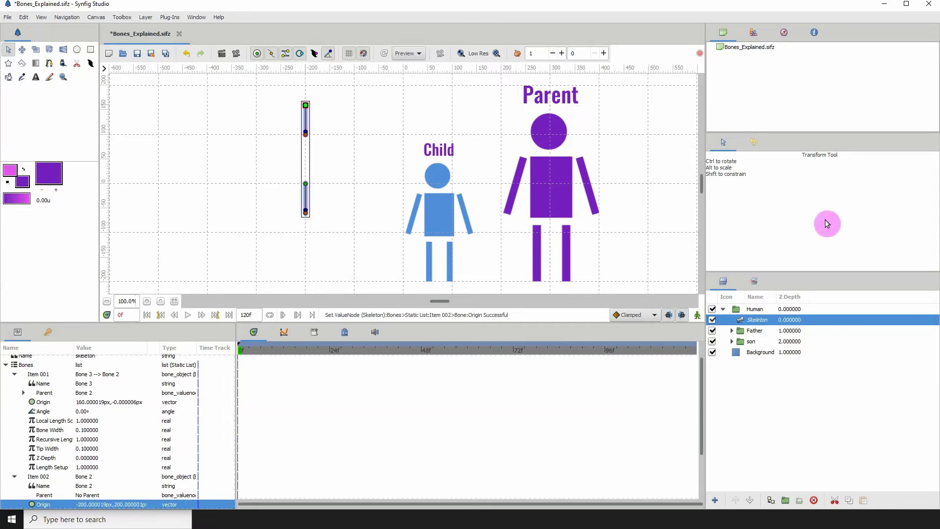
- Rename Bone 2 to 'parent', fixing the 'paarent' typo
click(305, 186)
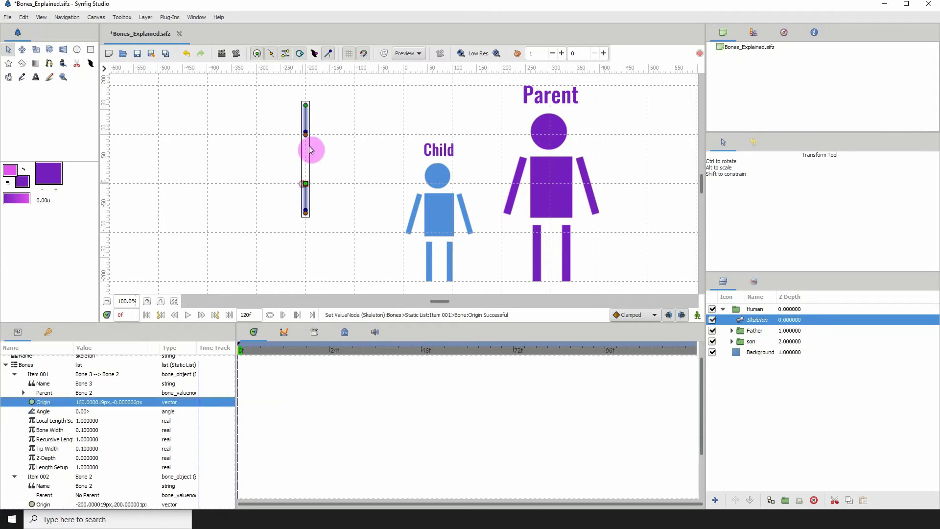
click(305, 106)
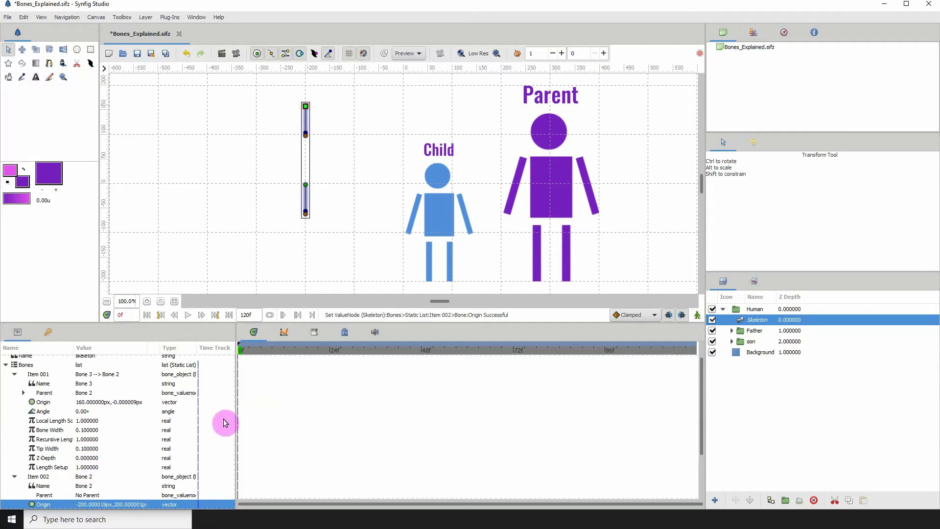
drag(235, 425, 231, 465)
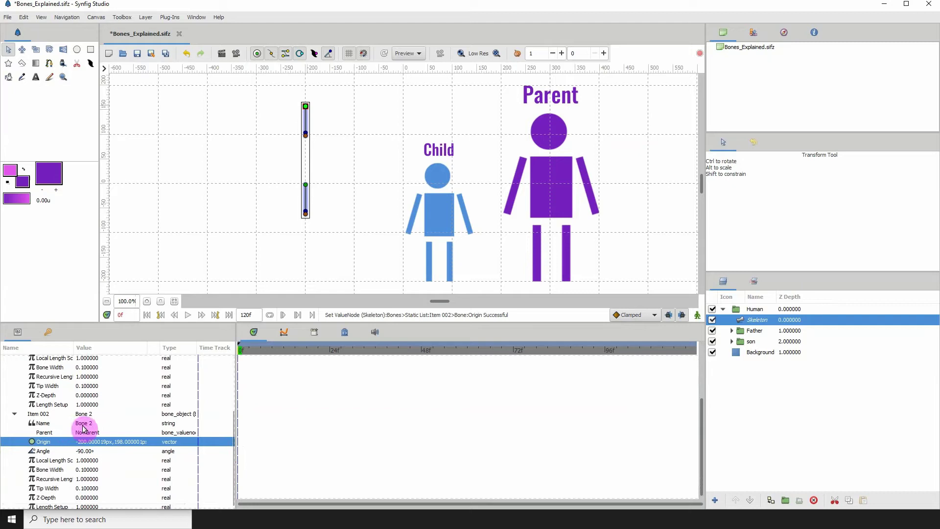
double_click(83, 424)
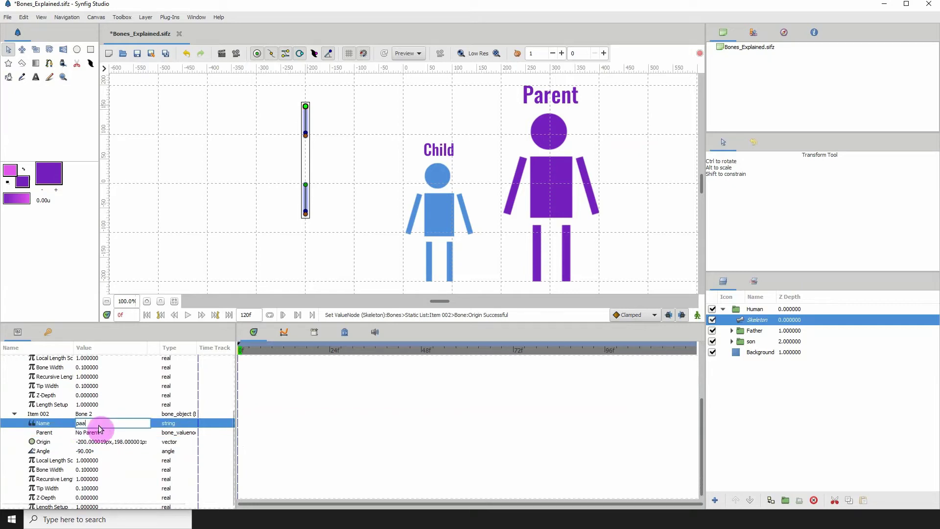
key(Return)
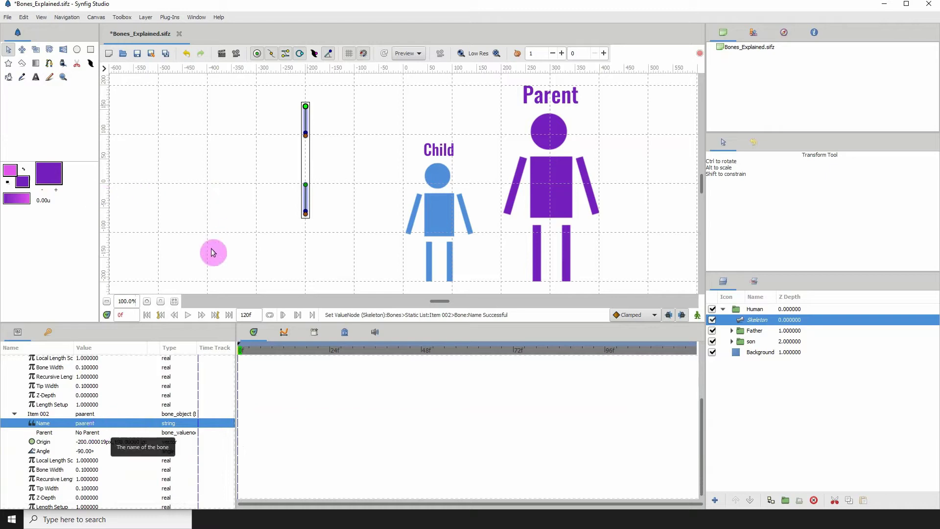
click(82, 424)
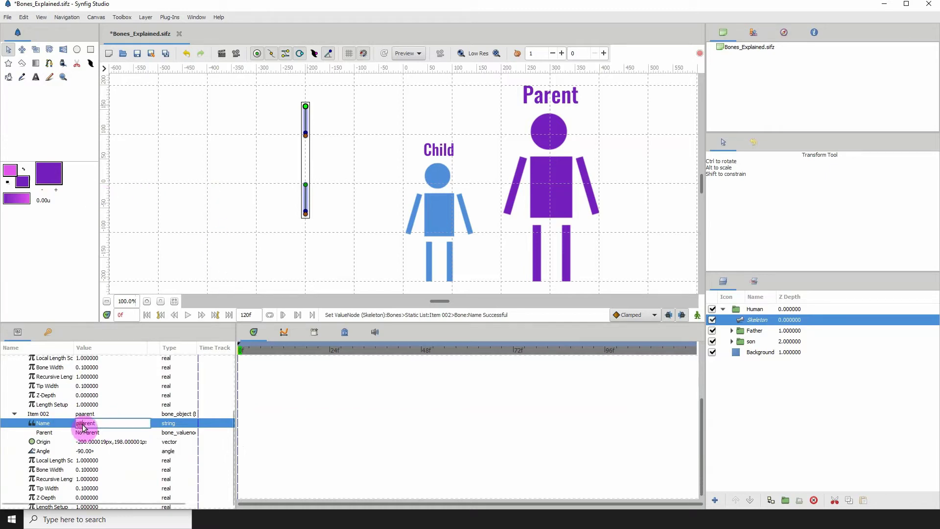
key(BackSpace)
key(Return)
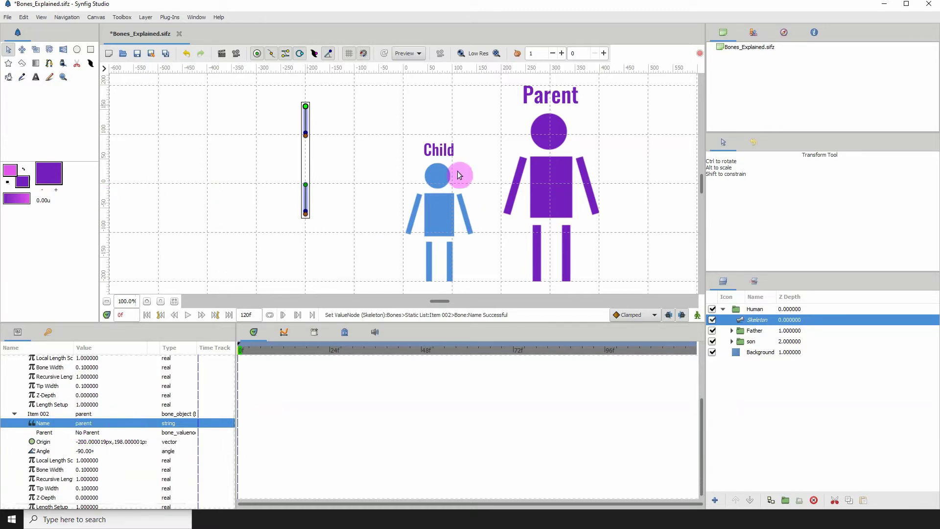
- Rename Bone 3 to 'child'
click(306, 186)
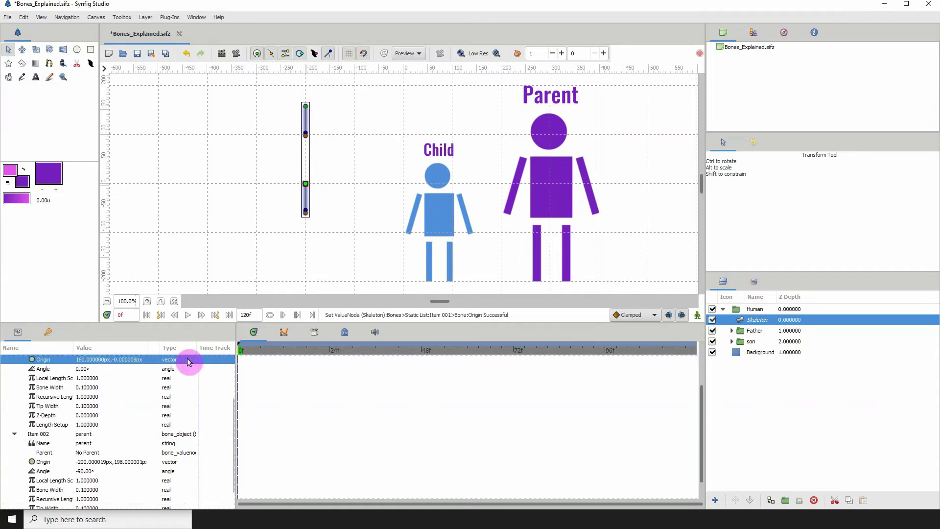
scroll(234, 409, up, 1)
scroll(234, 409, up, 3)
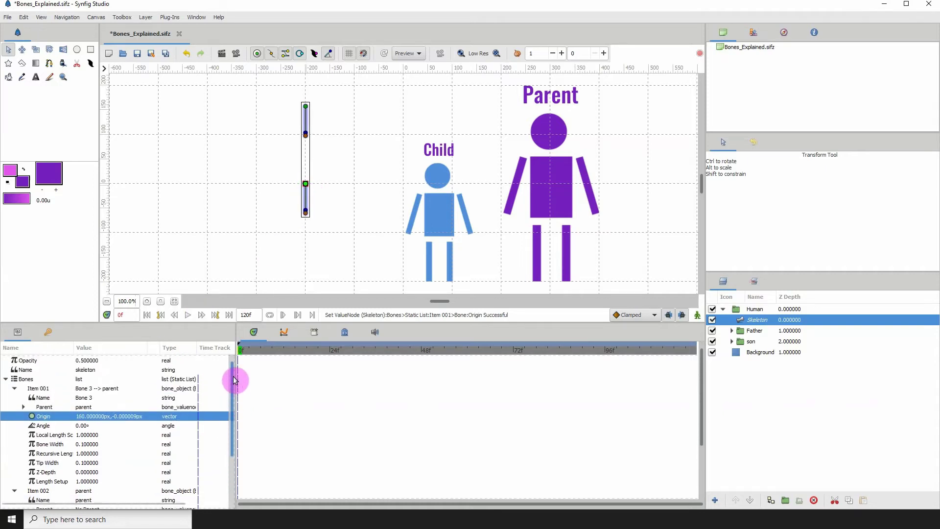
click(85, 404)
click(95, 402)
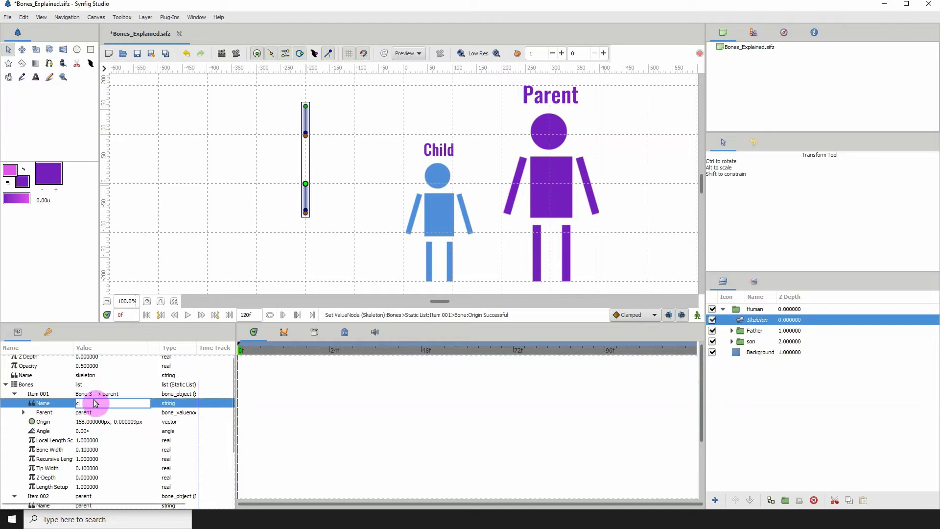
key(Return)
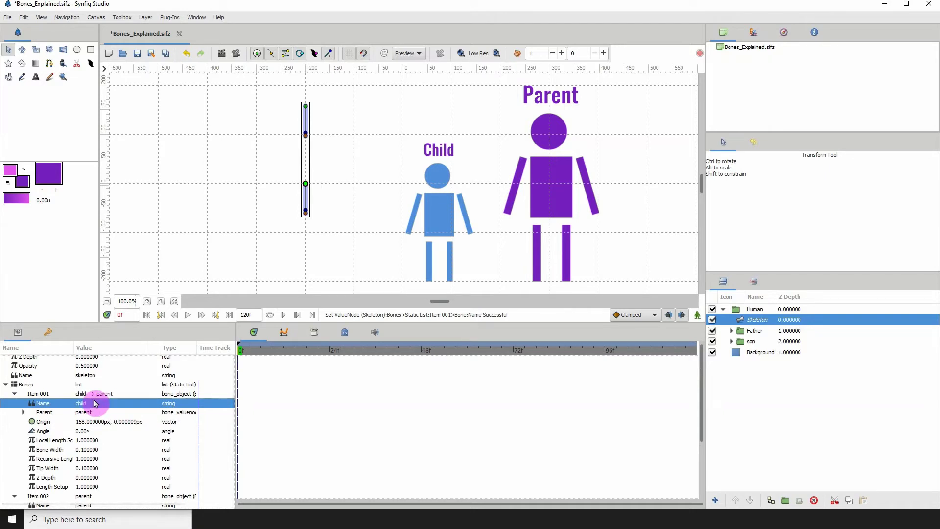
click(304, 106)
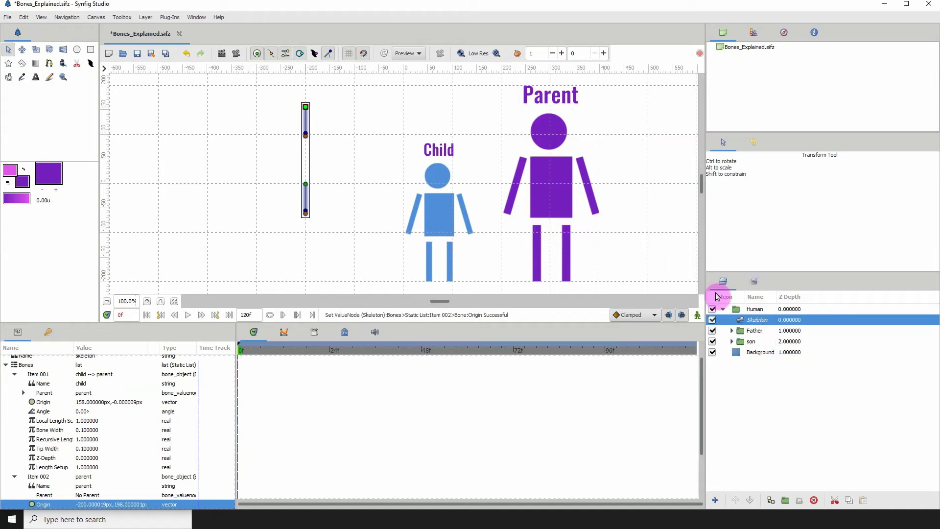
- Link the Father group's transformation to the parent bone
click(754, 331)
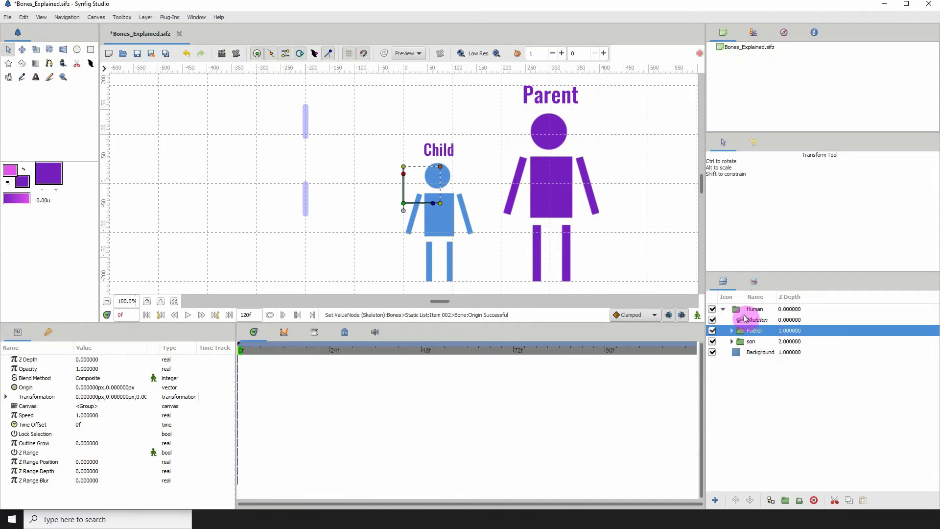
ctrl+click(782, 319)
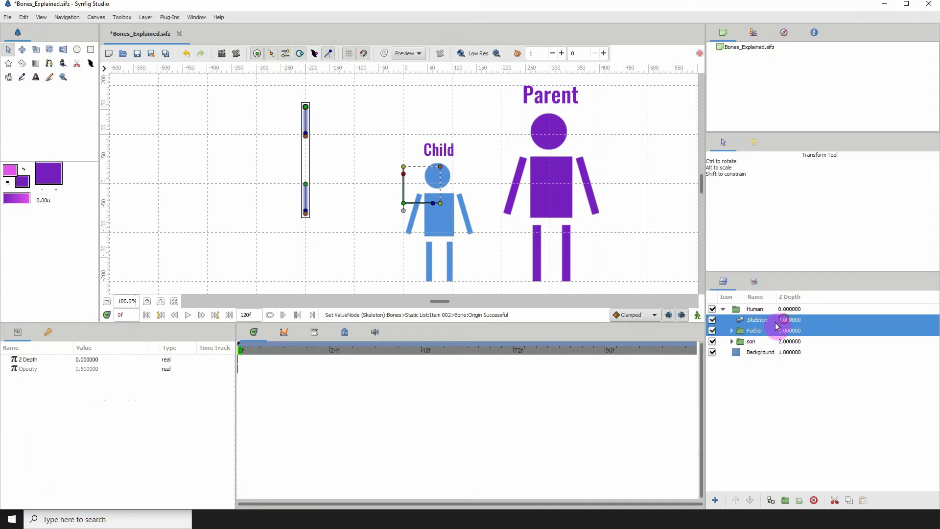
click(404, 204)
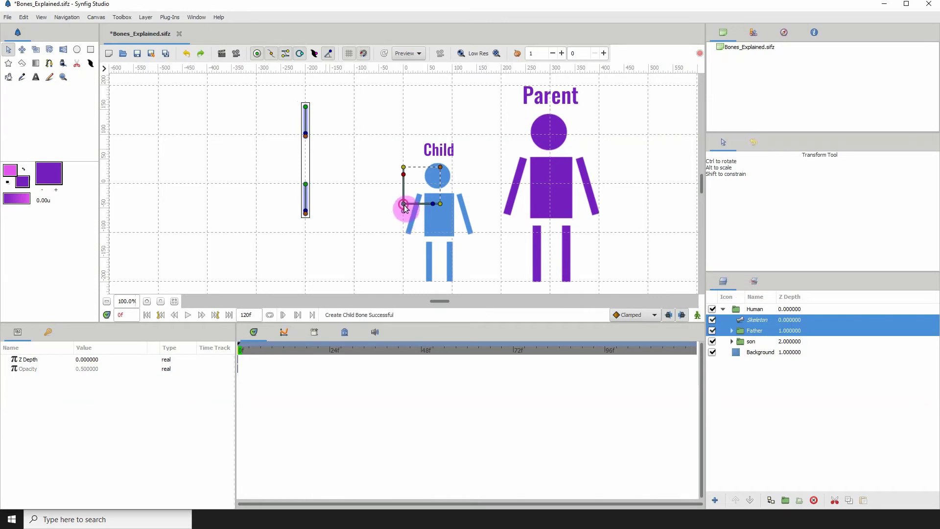
right_click(305, 109)
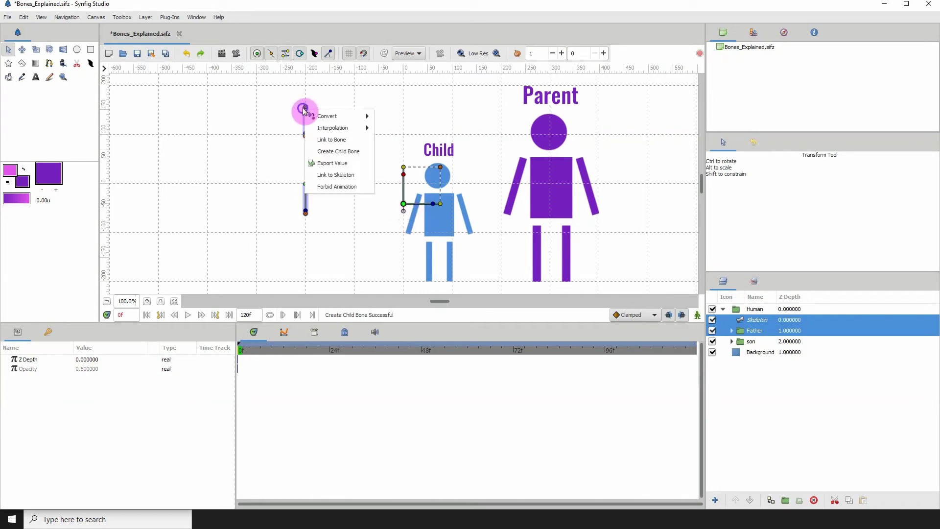
click(331, 140)
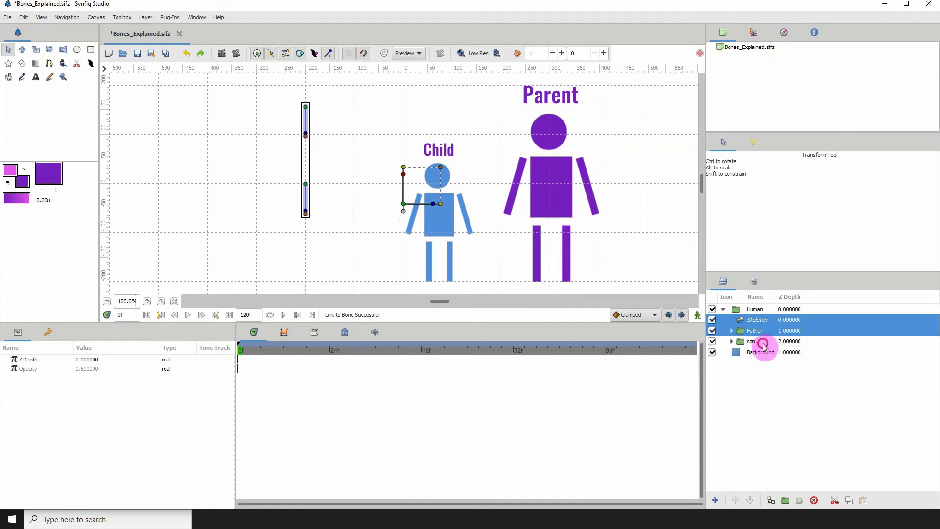
- Link the son group's transformation to the child bone, leaving only the Skeleton layer selected
click(765, 342)
ctrl+click(791, 321)
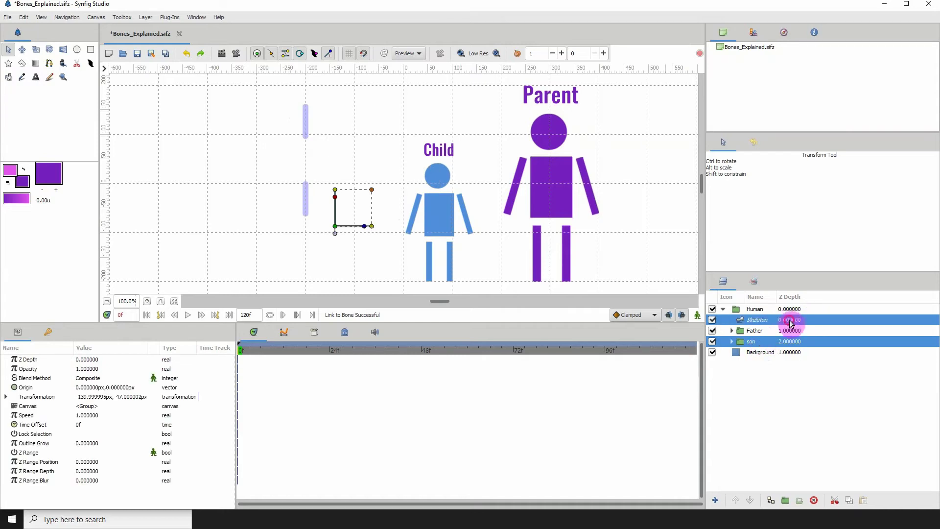
click(336, 227)
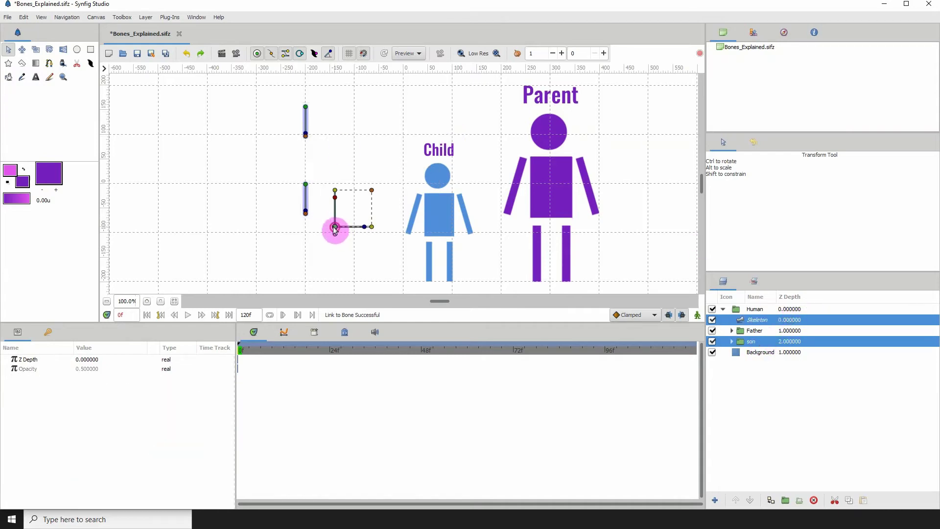
right_click(306, 189)
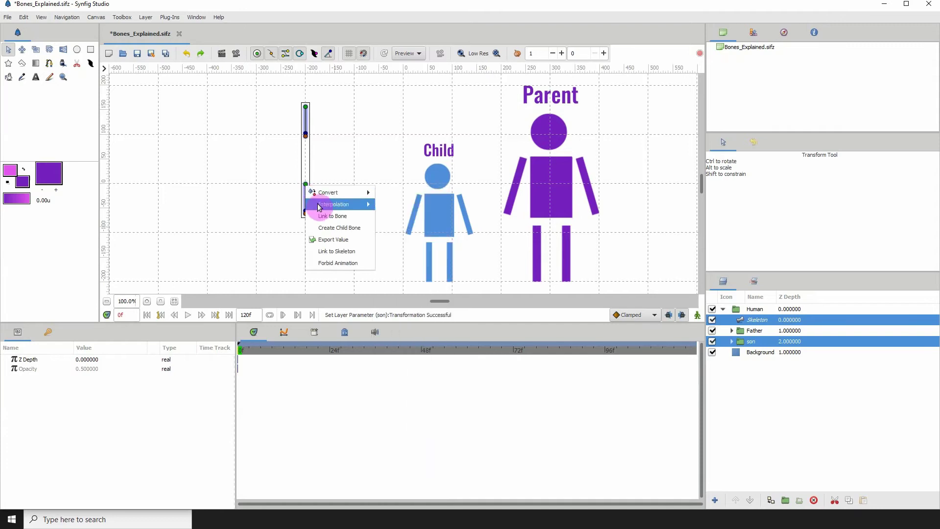
click(328, 217)
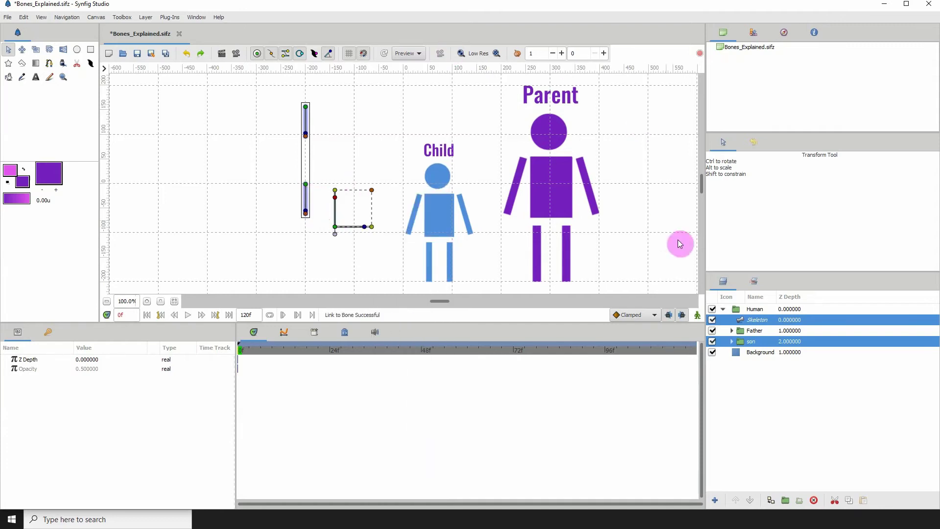
click(831, 322)
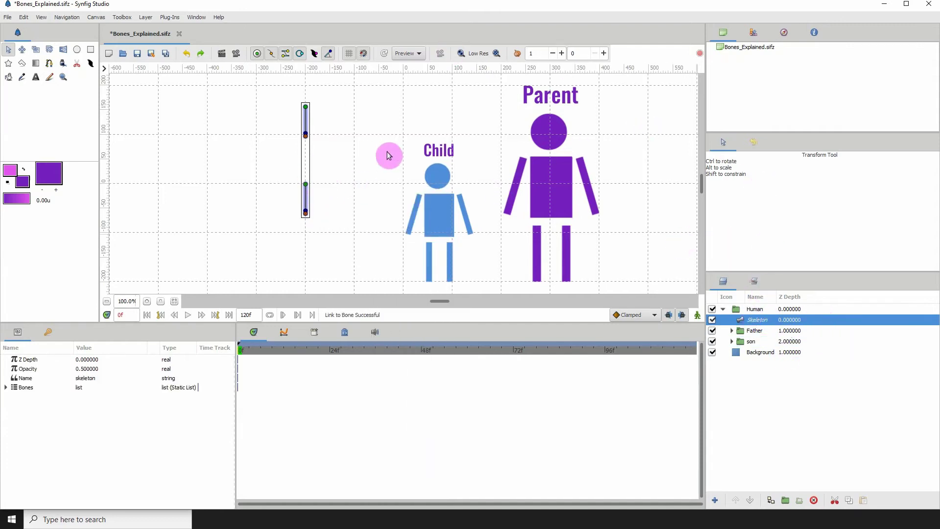
- Drag the parent bone right so the child bone and both figures follow, child origin reading 150 px
scroll(284, 154, right, 3)
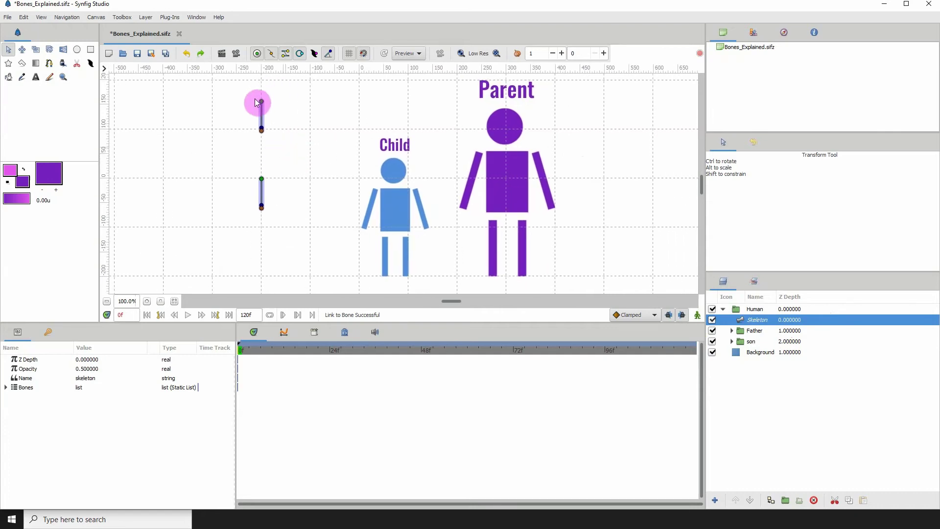
drag(261, 104, 295, 105)
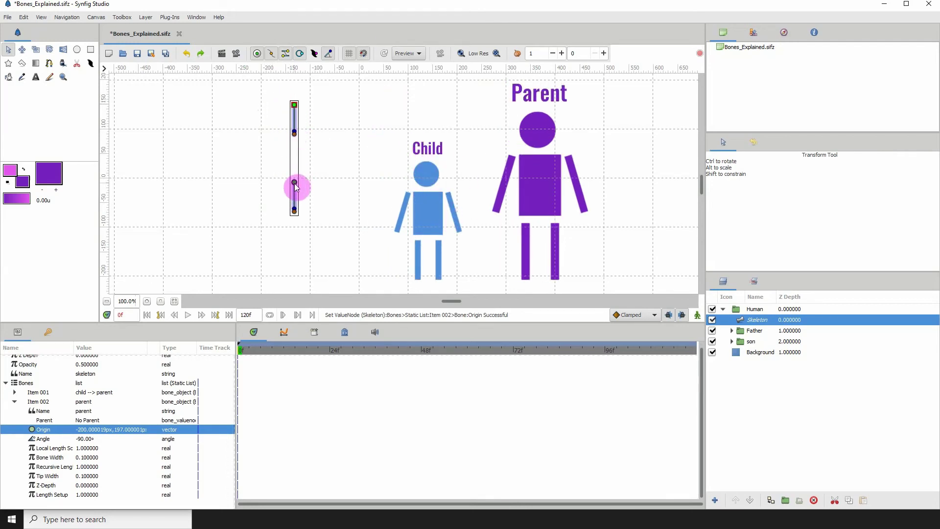
mouse_move(296, 185)
mouse_down()
mouse_move(264, 185)
mouse_move(300, 185)
mouse_move(277, 182)
mouse_move(294, 179)
mouse_up()
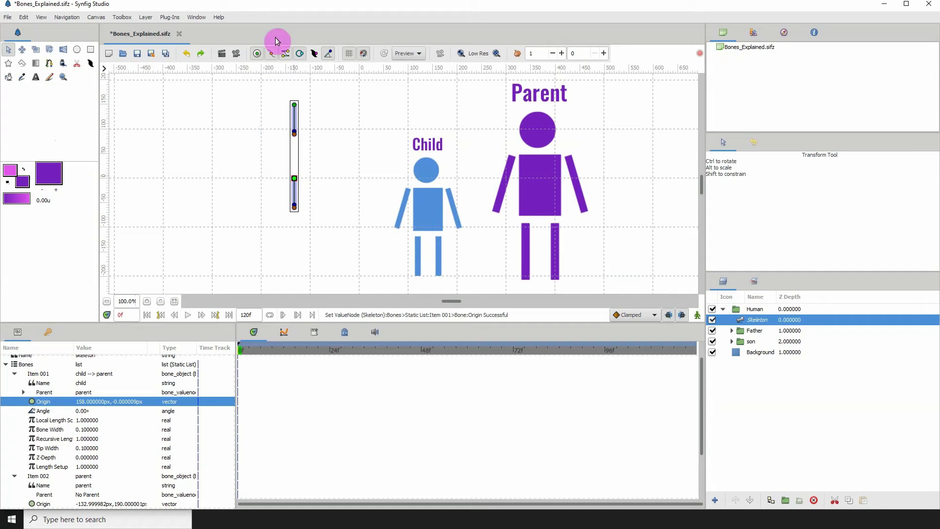
drag(289, 106, 292, 107)
- Create Bone 5 under the parent bone and move it left to about 133,-121 px
right_click(293, 107)
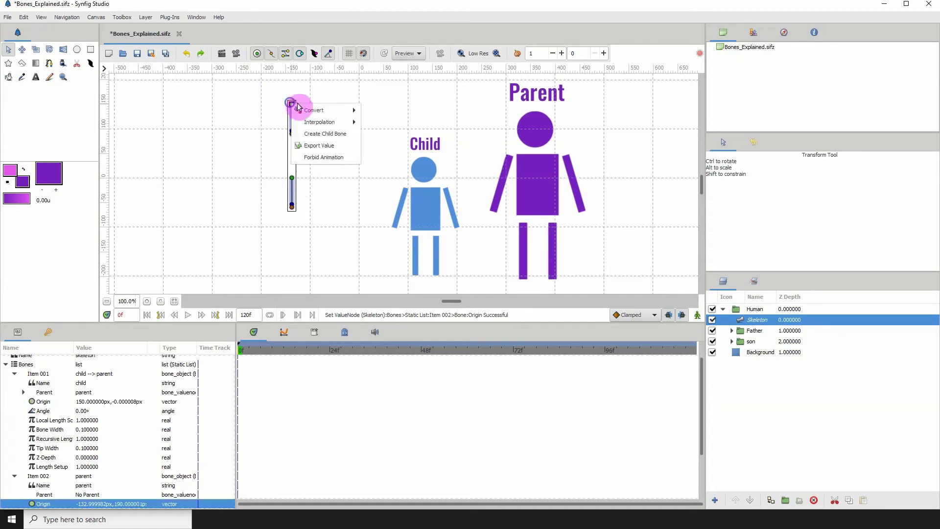
click(321, 133)
drag(290, 141, 229, 189)
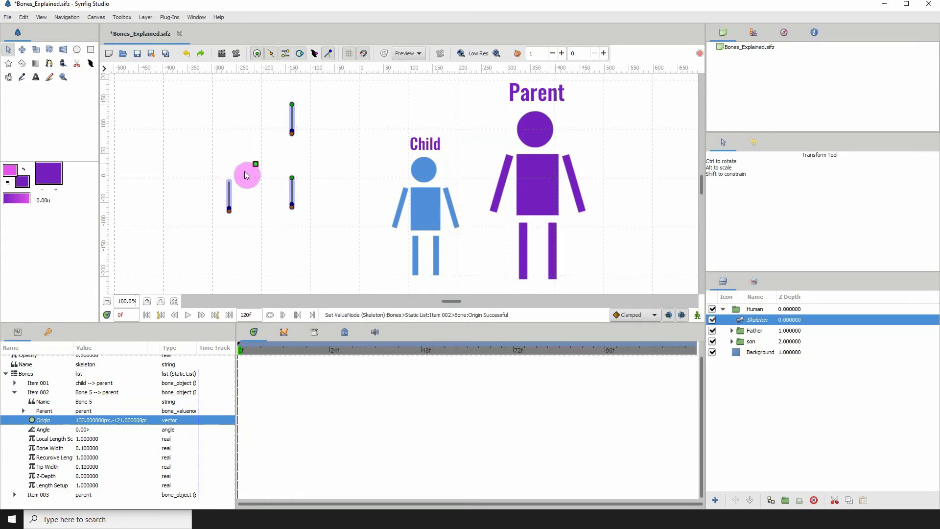
drag(256, 167, 257, 186)
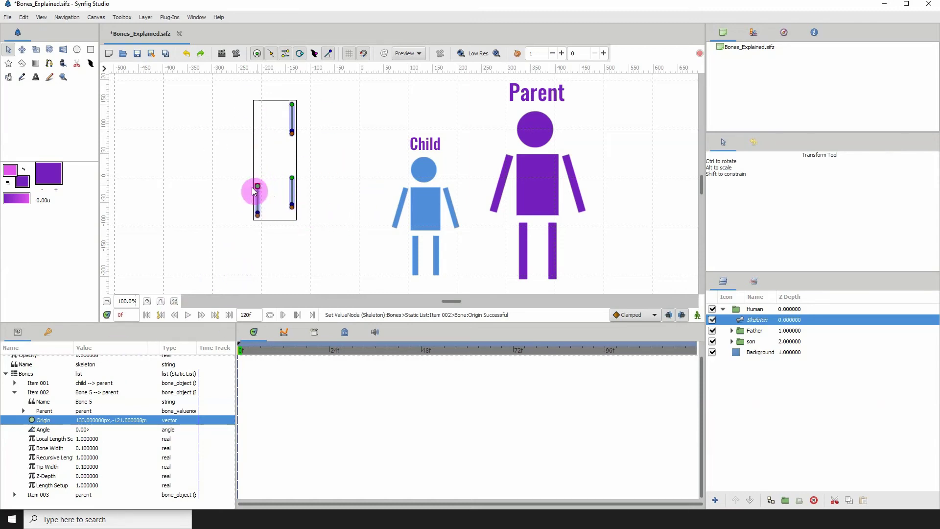
- Undo the recent edits until the extra Bone 5 is gone
click(186, 55)
click(187, 56)
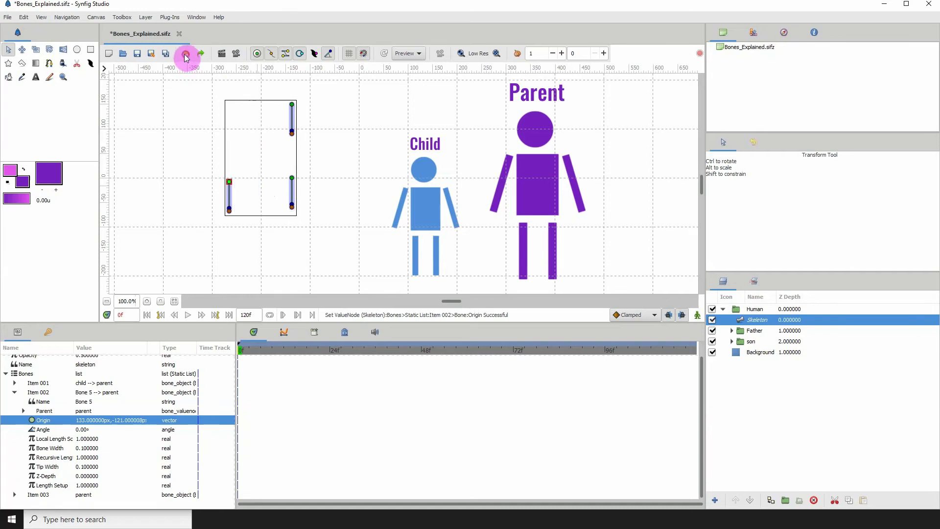
click(187, 57)
click(187, 56)
click(186, 56)
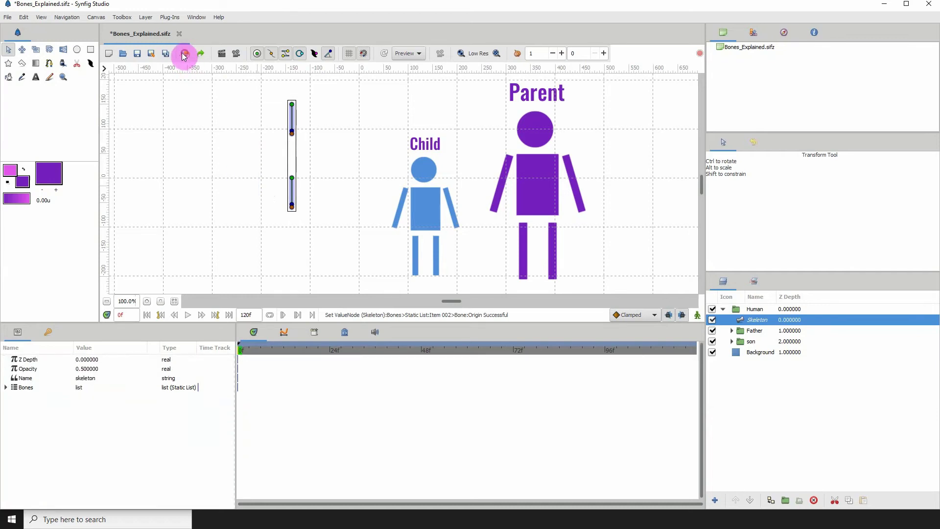
- Raise the child bone about 50 px and create Bone 6 beneath it at origin 66,0 px
click(292, 181)
drag(292, 156, 294, 153)
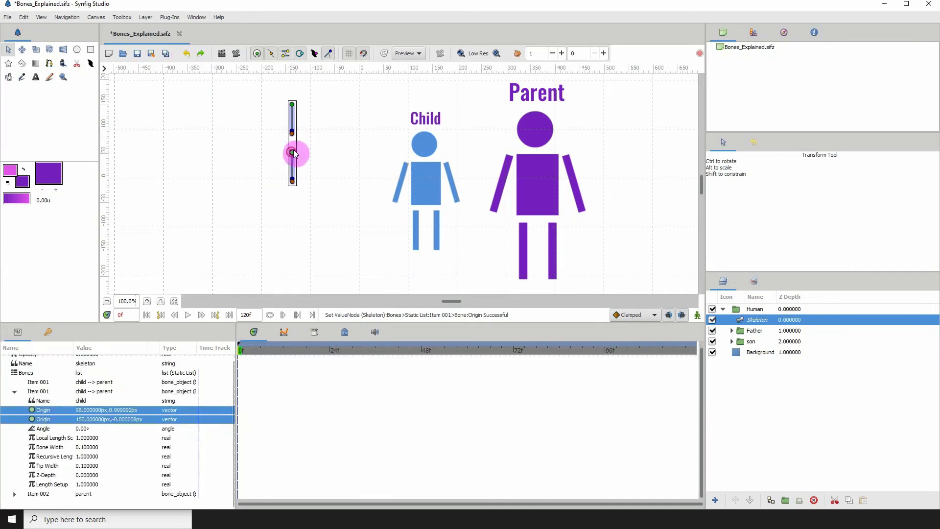
right_click(294, 155)
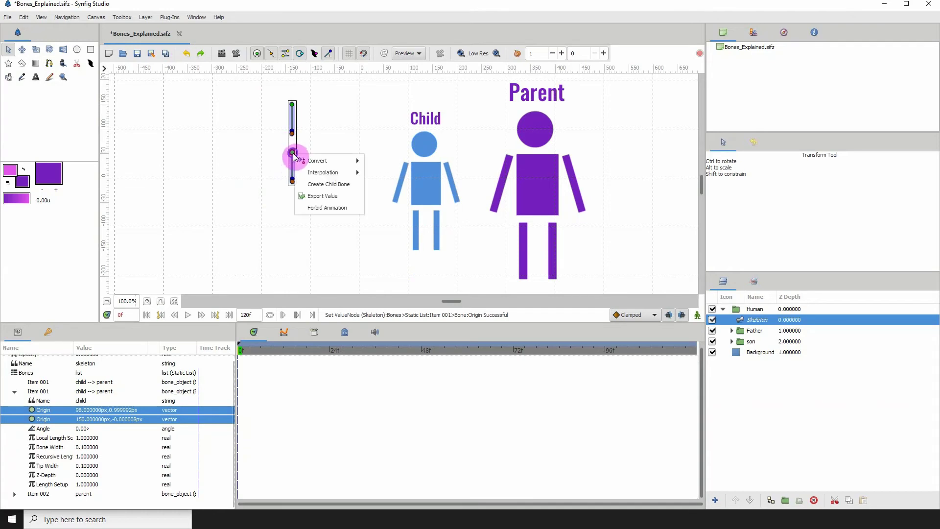
click(323, 188)
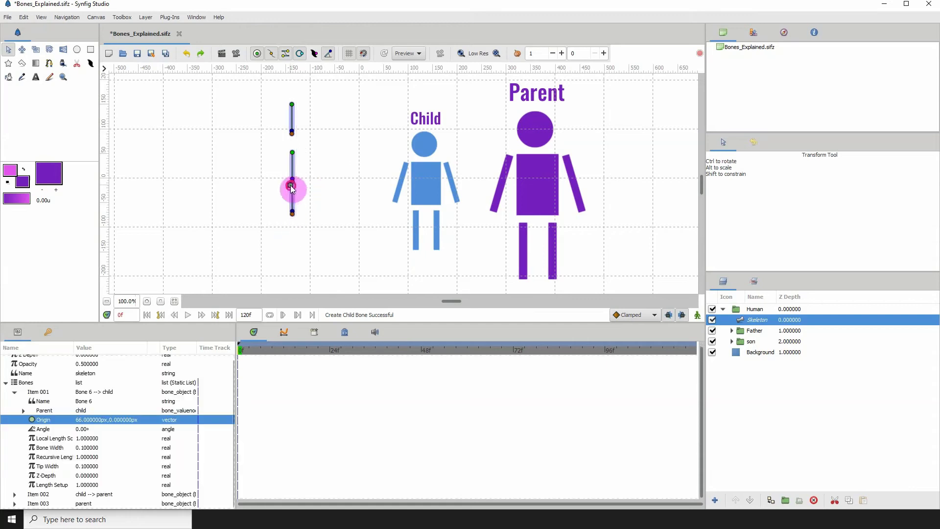
- Drag Bone 6 down and shift the parent and child origins into one column (parent -93,193, child 126,-1 px)
drag(292, 185, 293, 203)
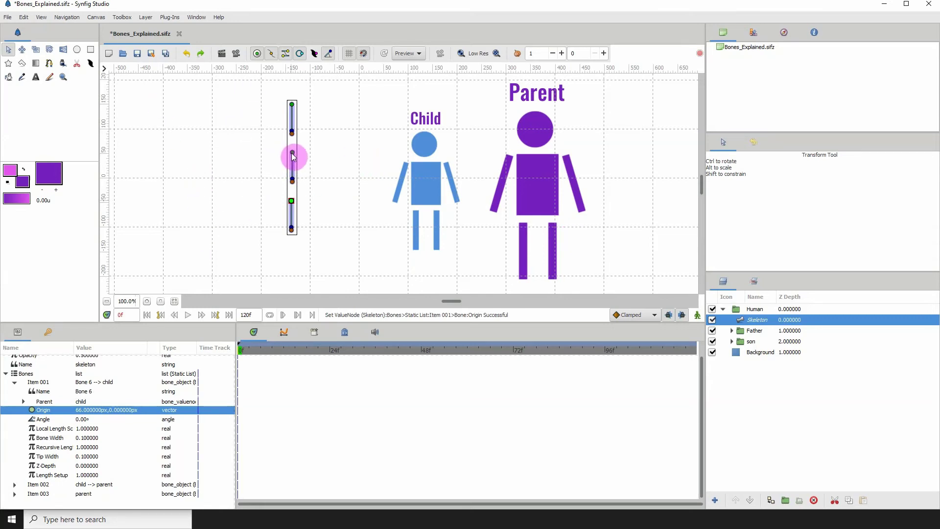
drag(292, 156, 252, 181)
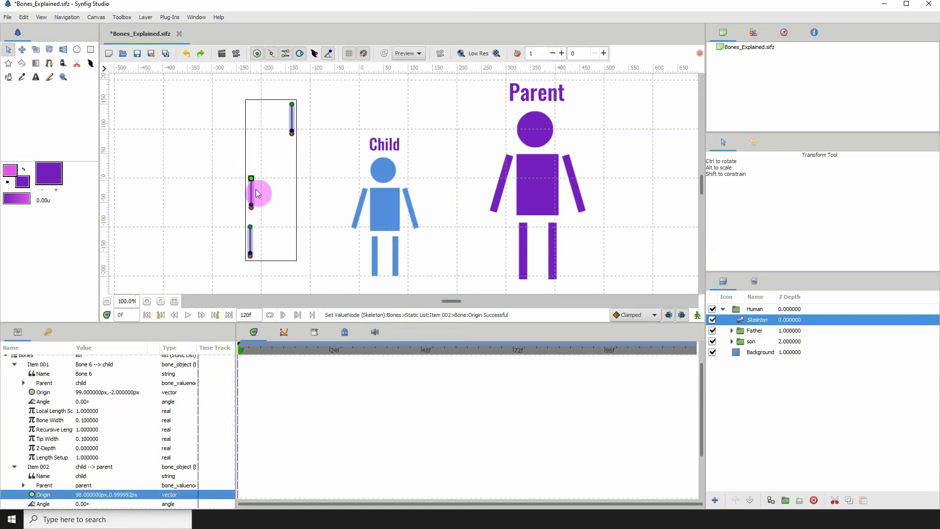
click(292, 106)
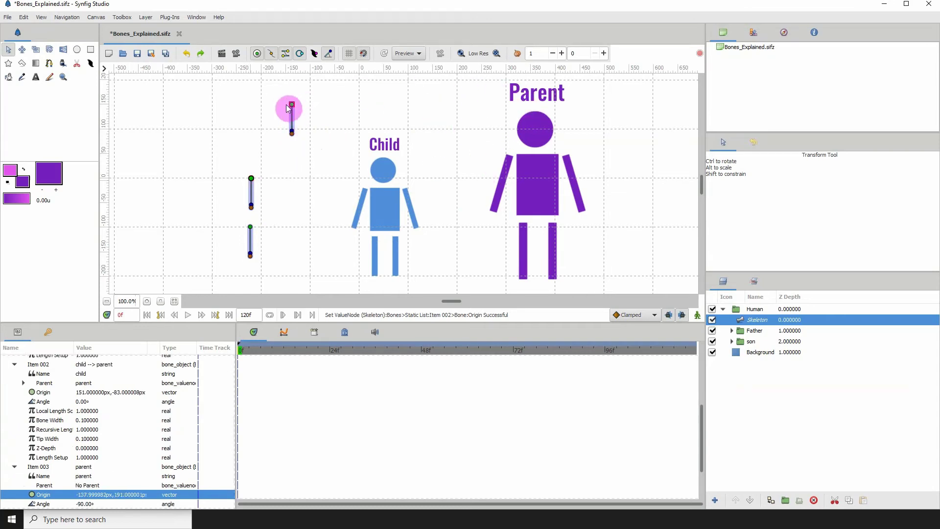
drag(292, 106, 320, 104)
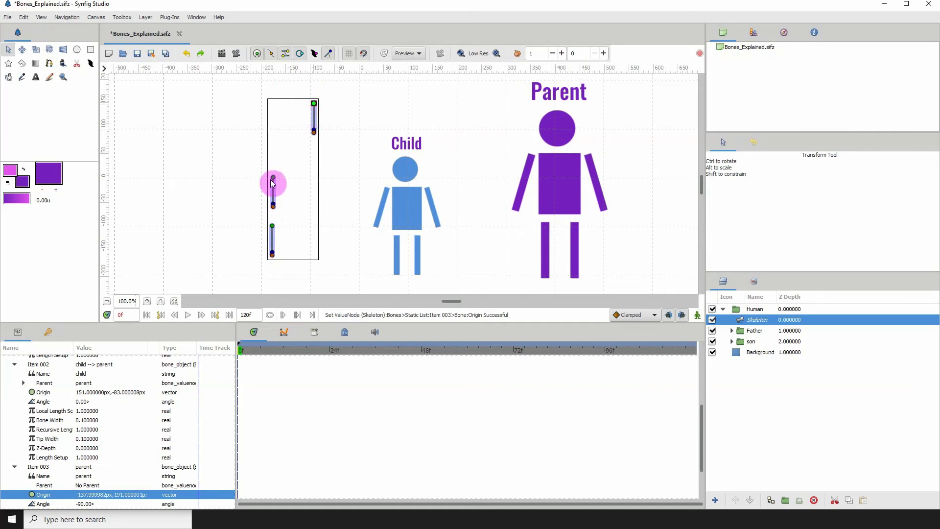
drag(273, 183, 317, 168)
- Undo the last parent origin change and select Bone 6 on the canvas
click(318, 102)
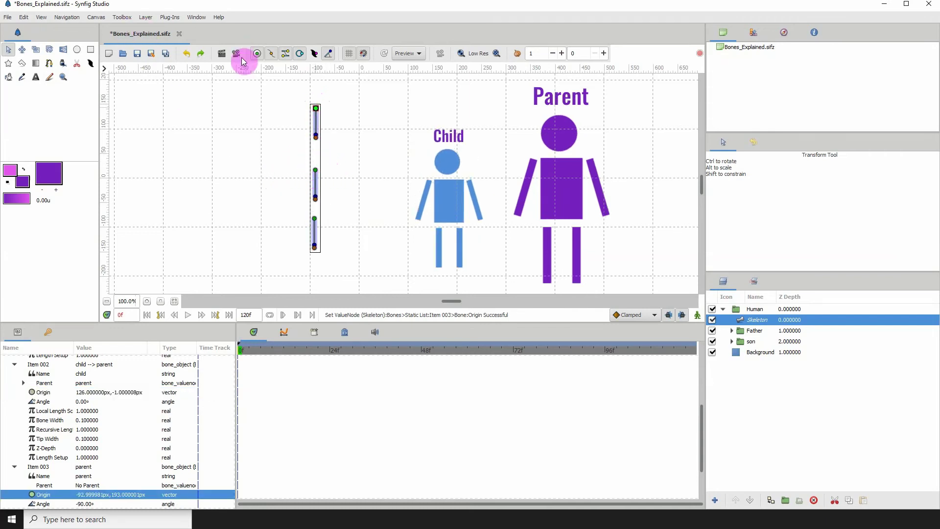
click(184, 54)
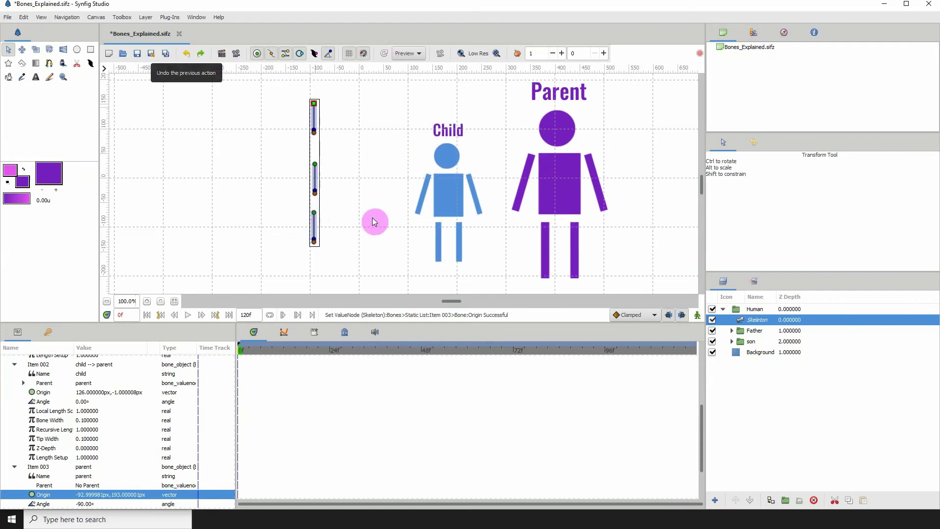
click(314, 215)
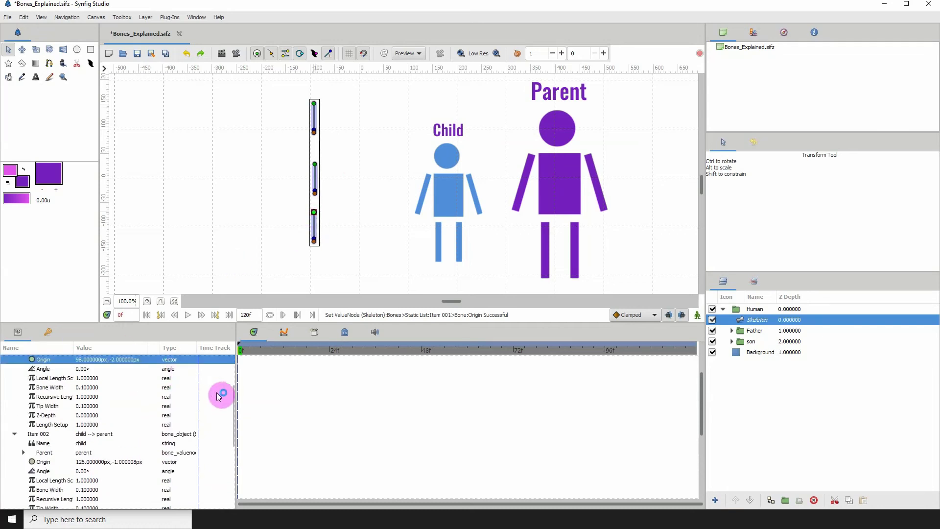
- Remove Bone 6's entry, Item 001, from the Params list with Remove Item (Smart)
drag(236, 404, 237, 384)
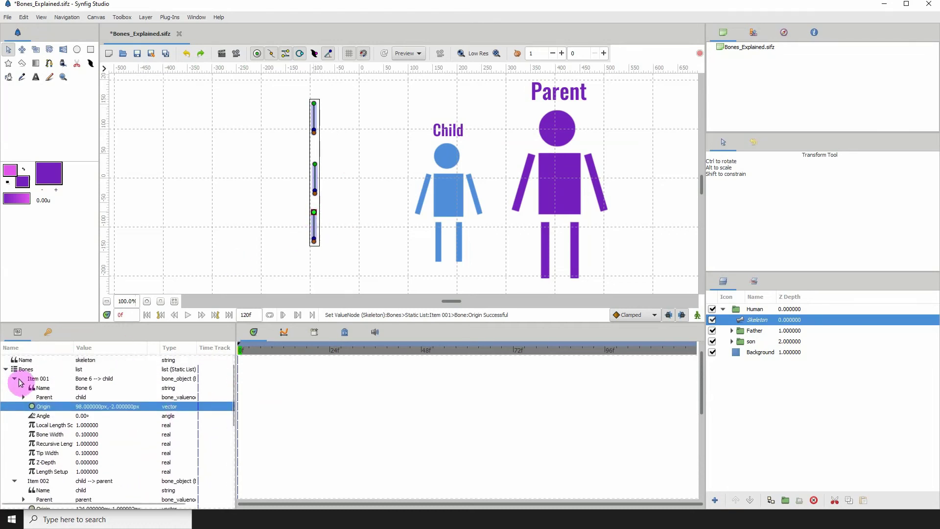
click(14, 378)
click(39, 379)
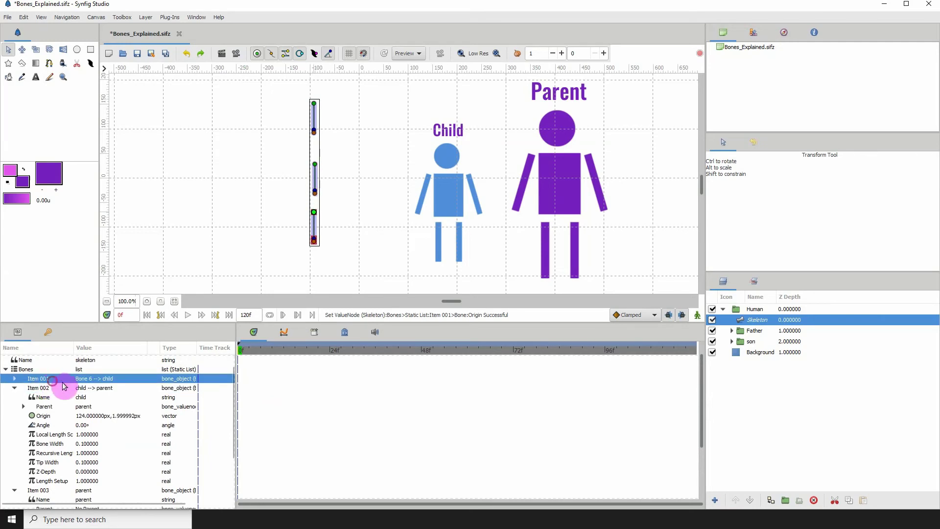
click(27, 387)
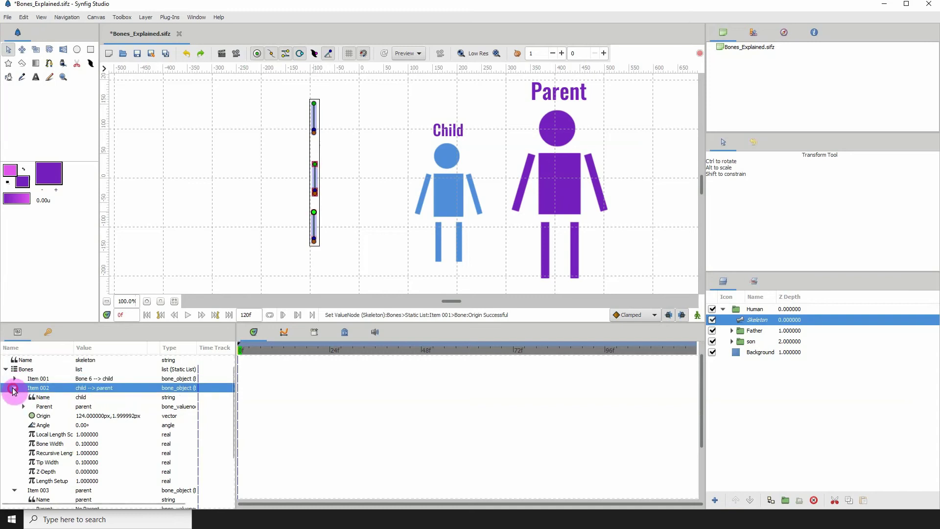
click(42, 378)
right_click(47, 380)
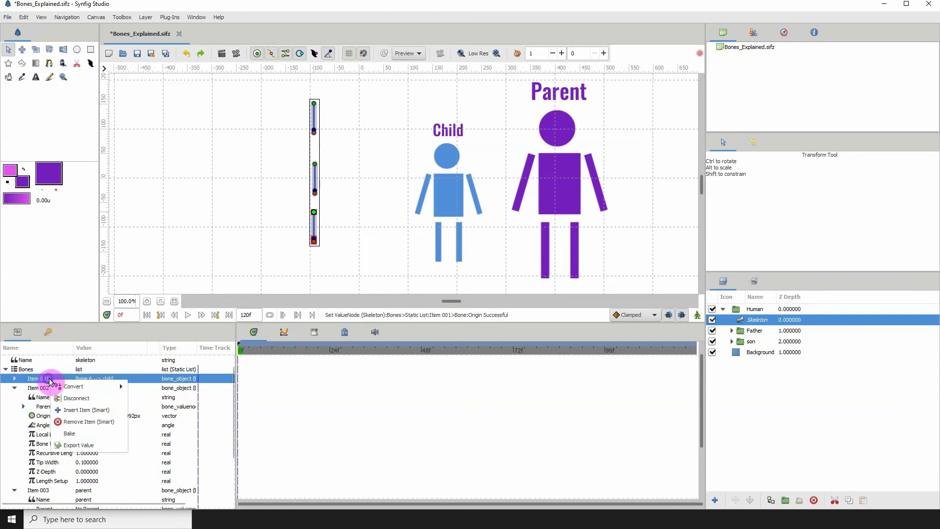
click(86, 422)
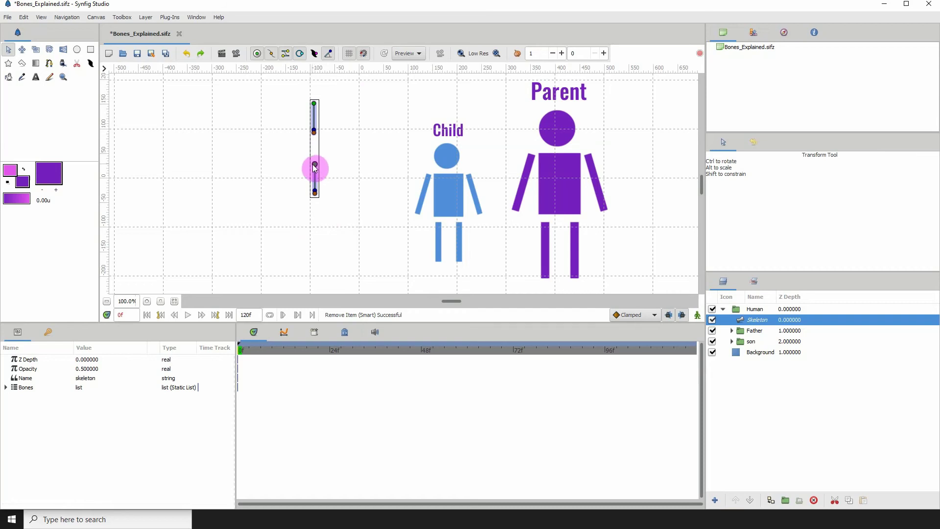
- Select the child bone and open its Parent drop-down to list the available bones
click(315, 165)
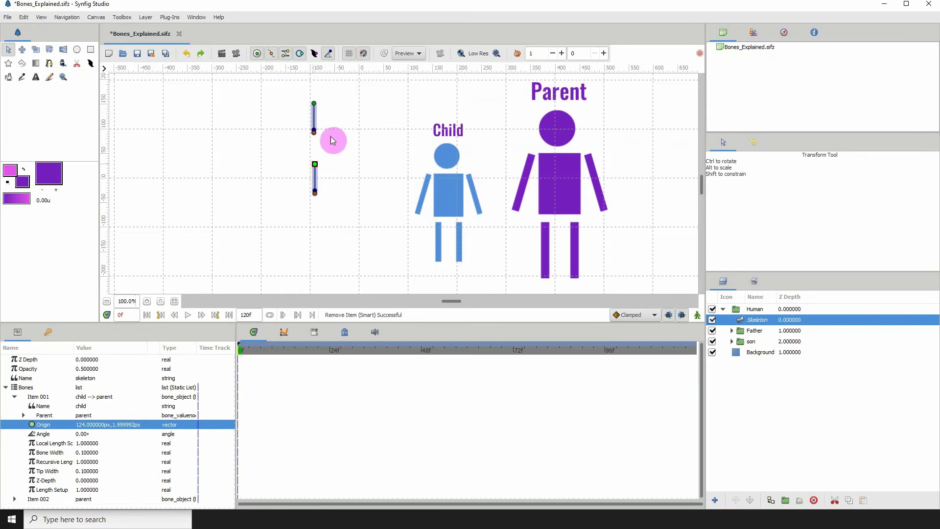
click(315, 166)
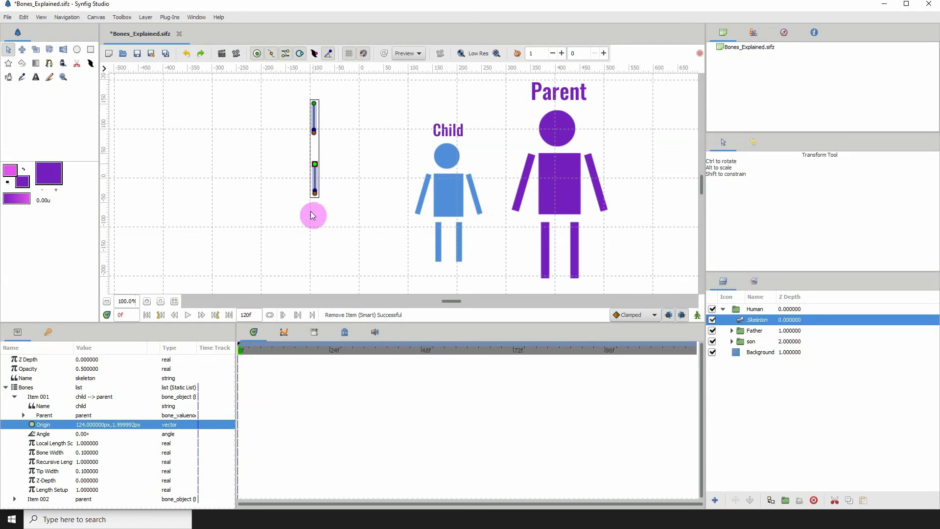
click(51, 416)
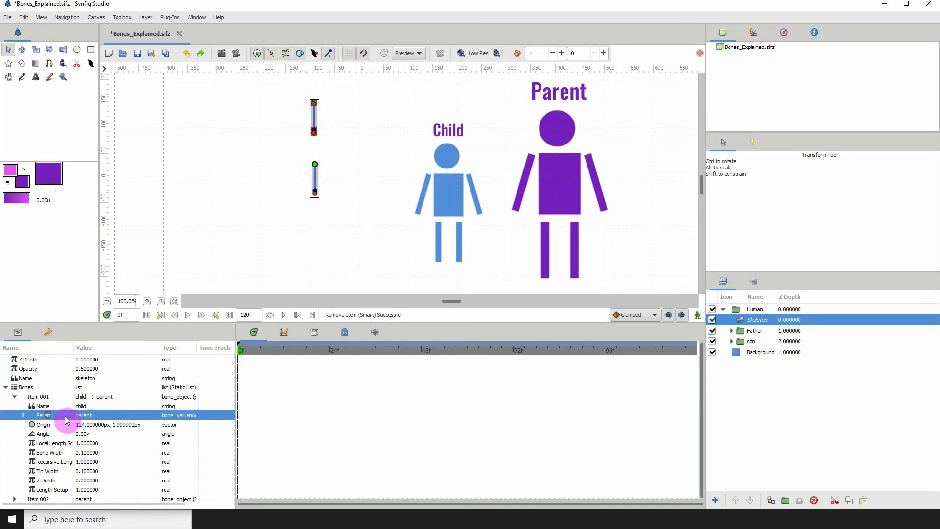
click(93, 420)
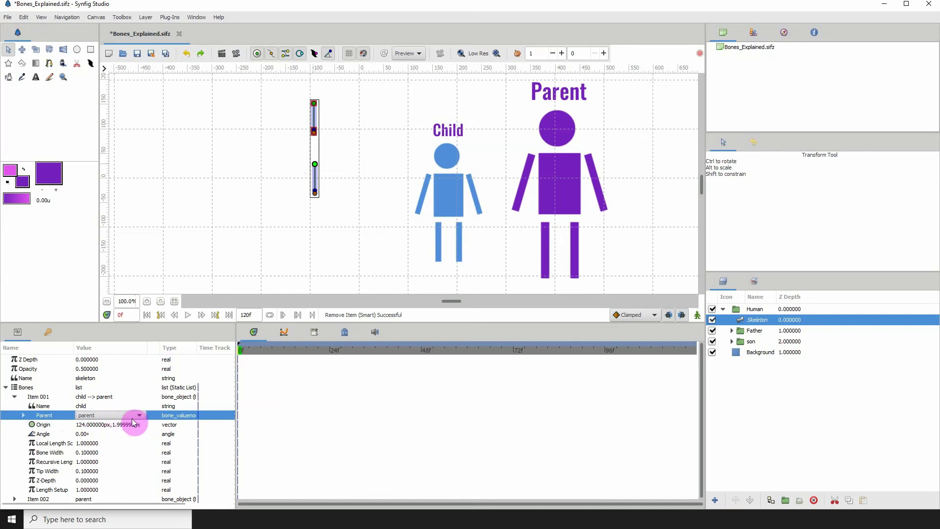
click(139, 416)
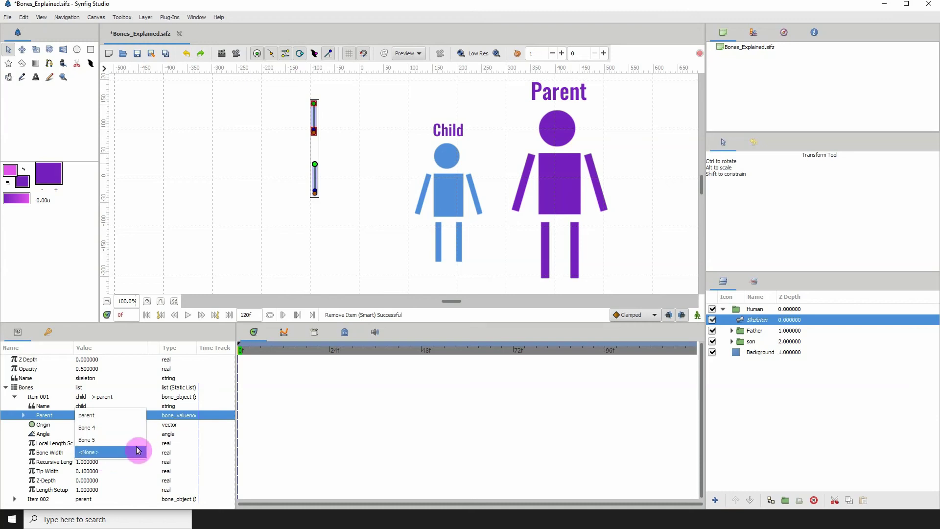
- Detach the child bone (No Parent) and move it to the lower right, about 147,-80 px
click(95, 454)
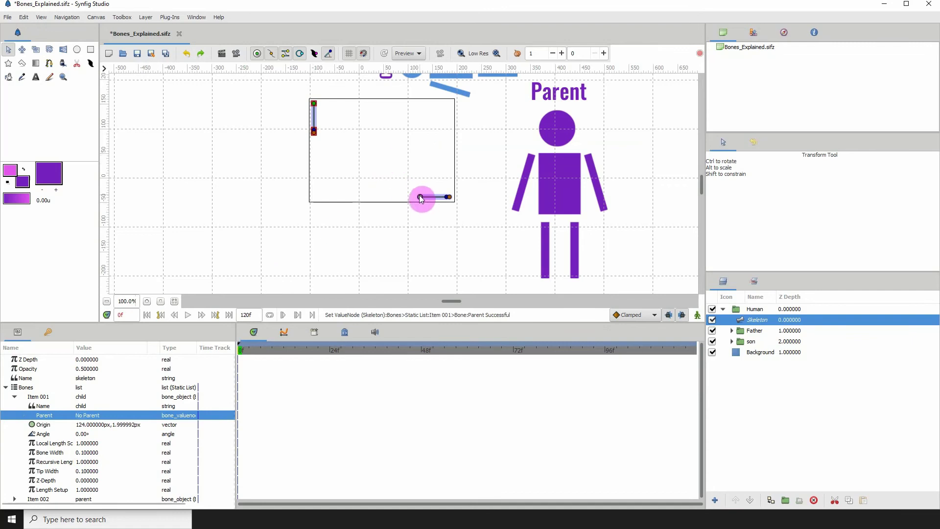
drag(420, 197, 431, 237)
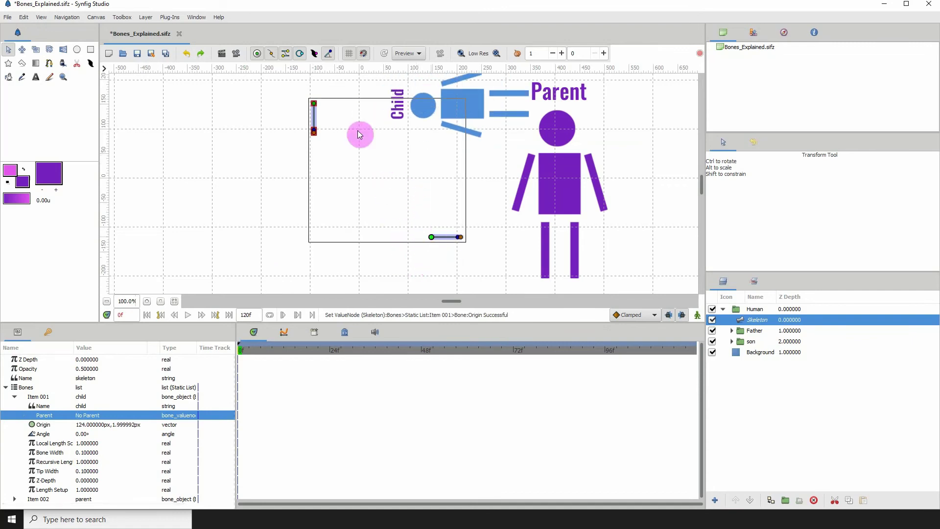
drag(314, 103, 362, 112)
drag(431, 237, 432, 241)
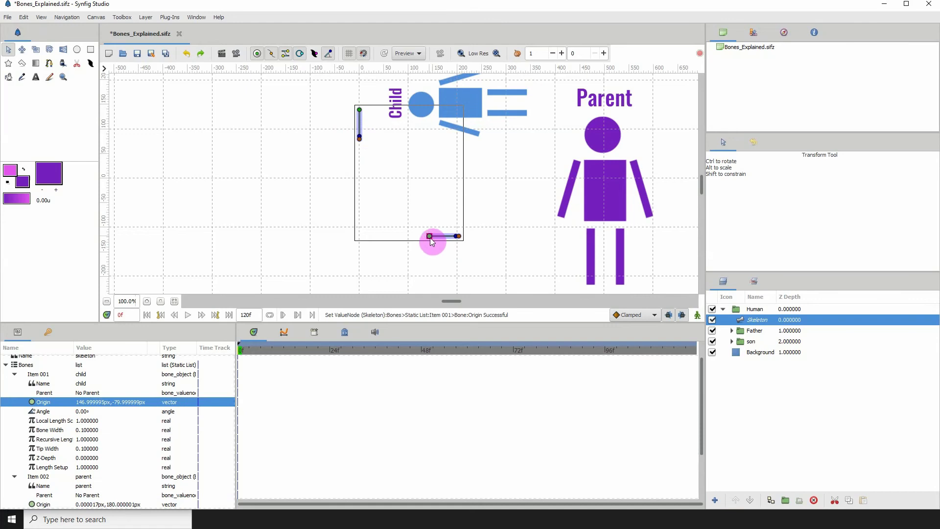
- Set the child bone's Angle to -90°
click(83, 410)
click(84, 412)
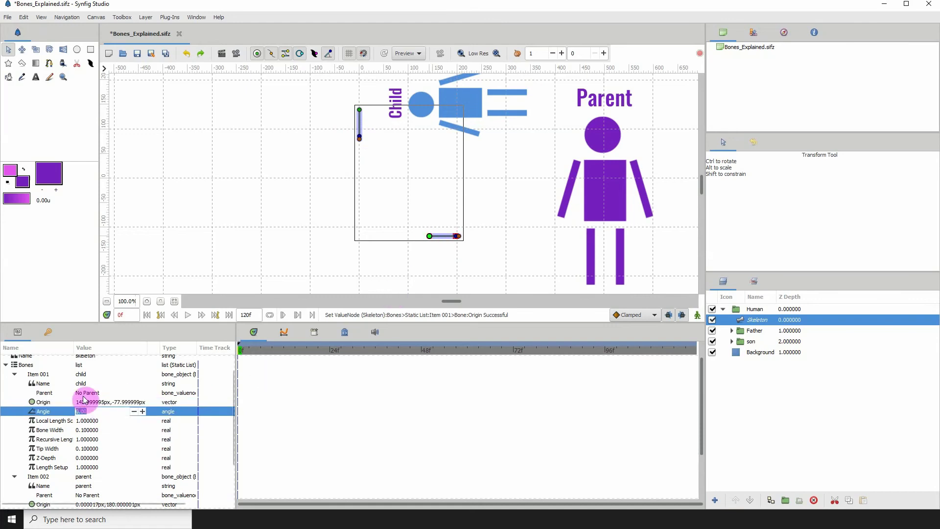
text(-9)
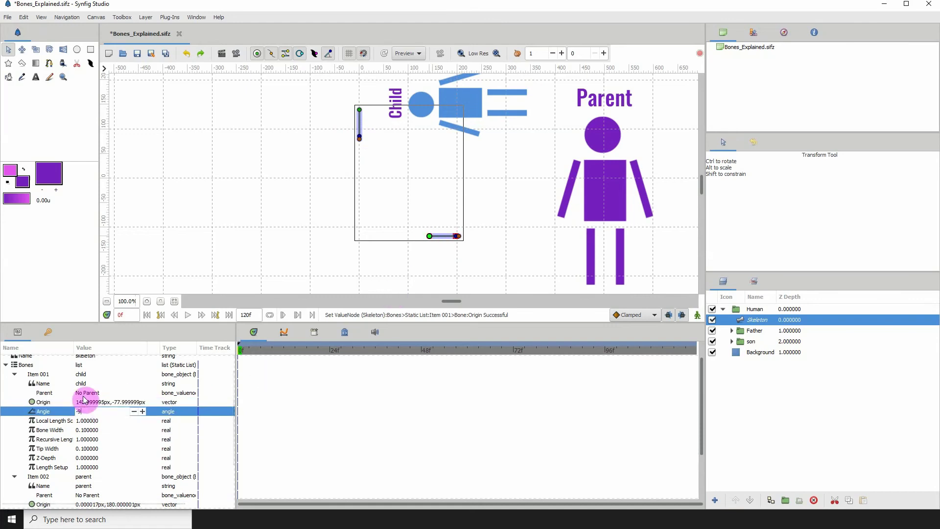
text(0)
key(Return)
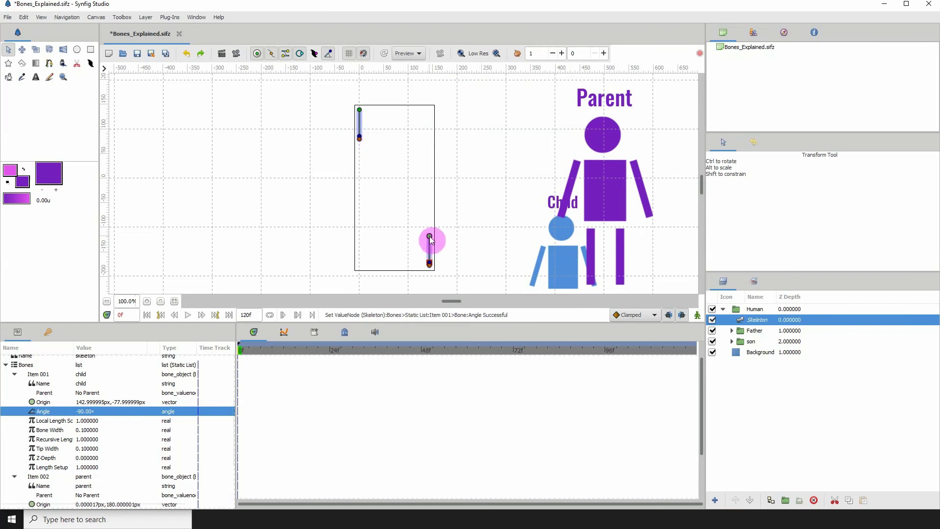
- Move the child bone up-left so the Child figure sits beside the Parent figure
drag(430, 236, 378, 190)
click(358, 111)
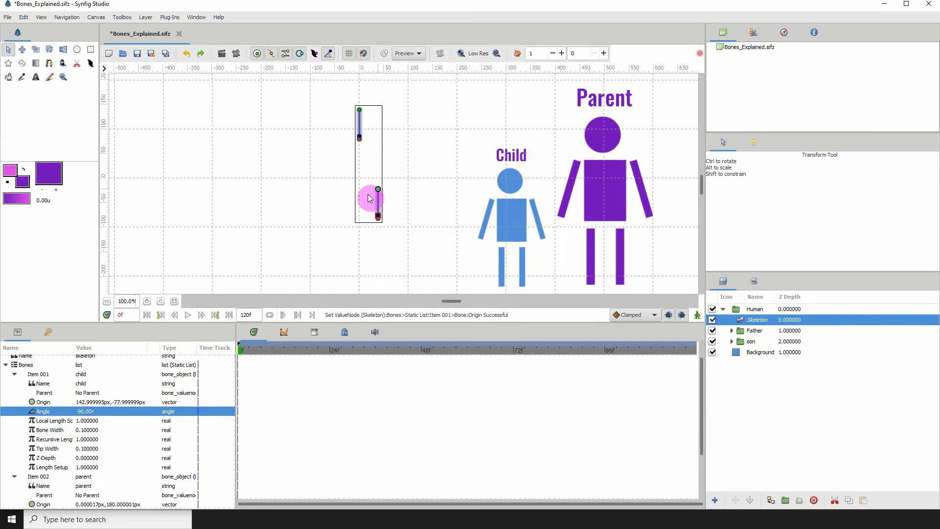
drag(379, 195, 353, 163)
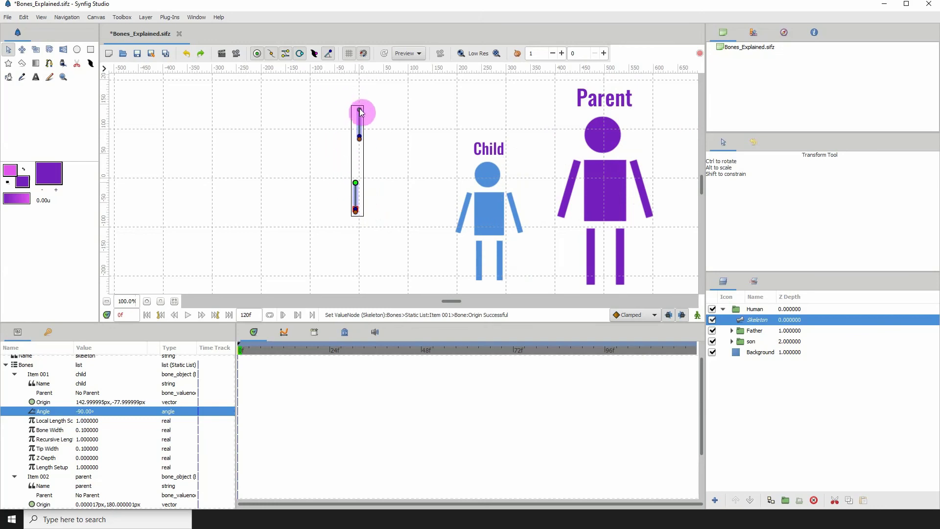
mouse_move(360, 112)
mouse_down()
mouse_move(390, 108)
mouse_move(365, 116)
mouse_move(354, 109)
mouse_up()
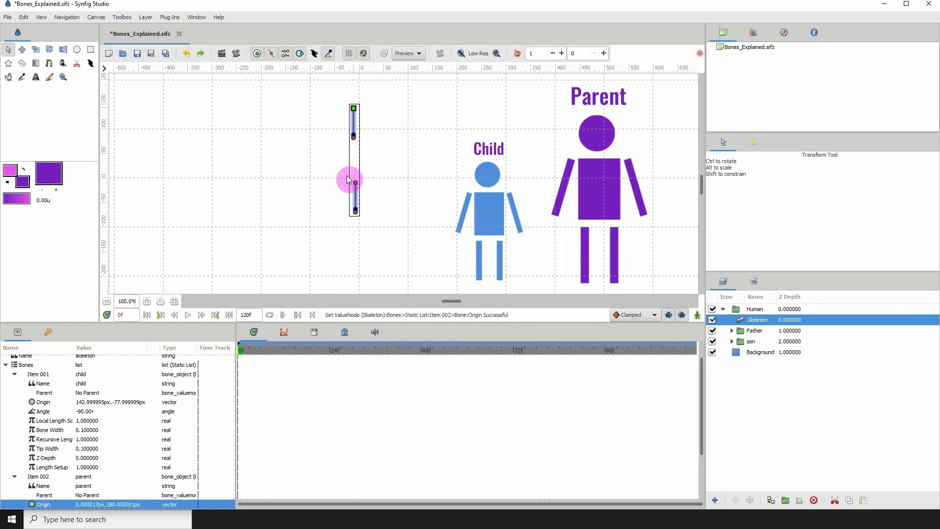
- Stack the parent bone's origin (-10,180 px) directly above the child bone (-14,40 px)
mouse_move(349, 179)
mouse_down()
mouse_move(361, 189)
mouse_move(354, 179)
mouse_up()
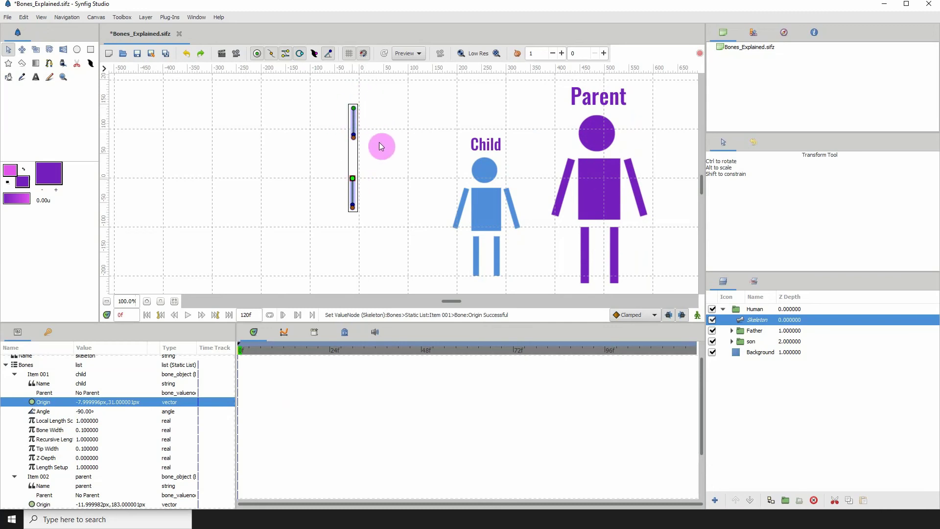
drag(354, 114, 356, 115)
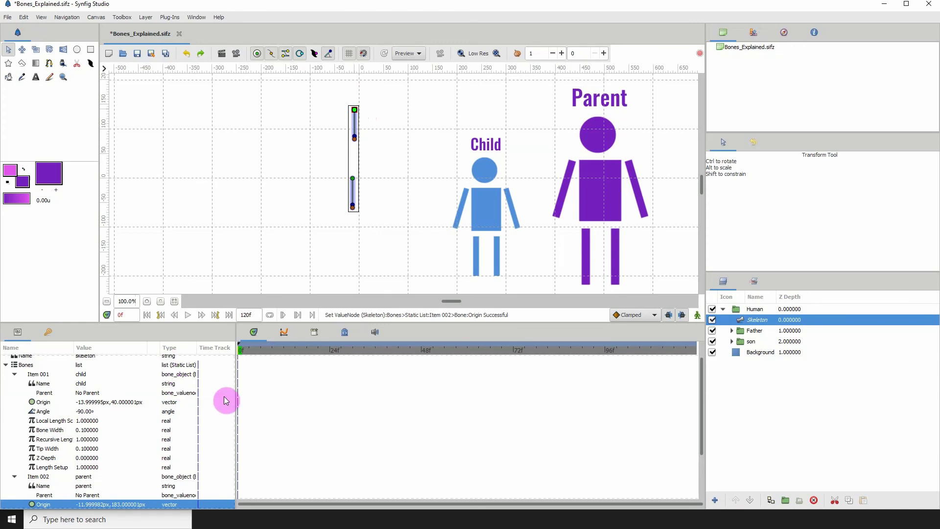
drag(234, 411, 212, 451)
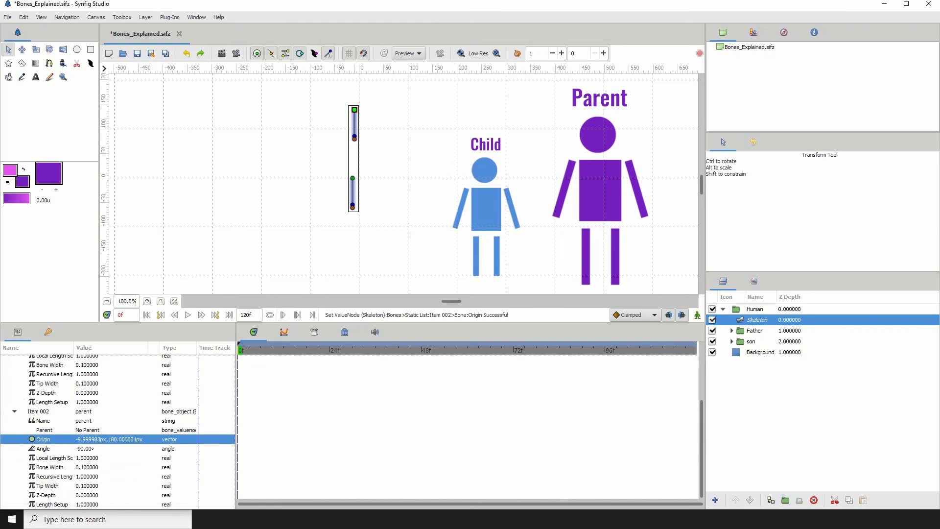
- Set Item 002's Parent to the child bone
click(82, 430)
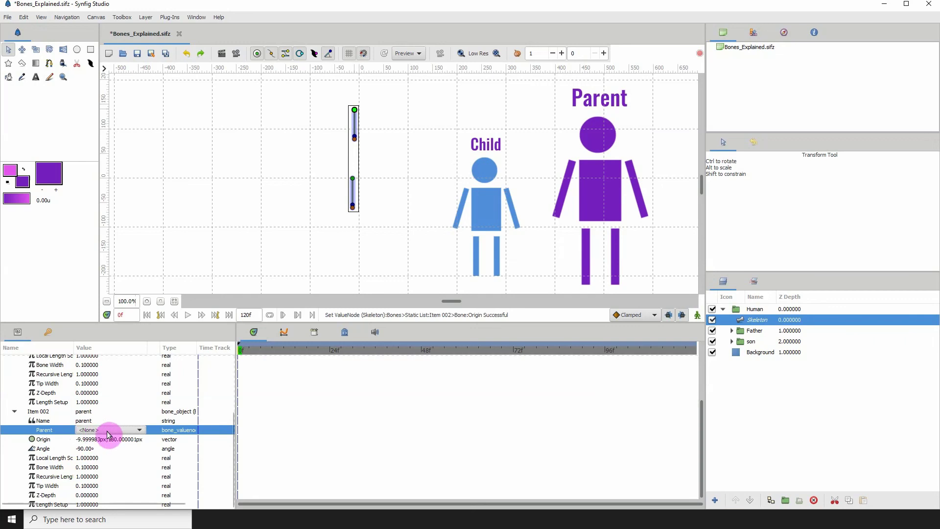
click(102, 430)
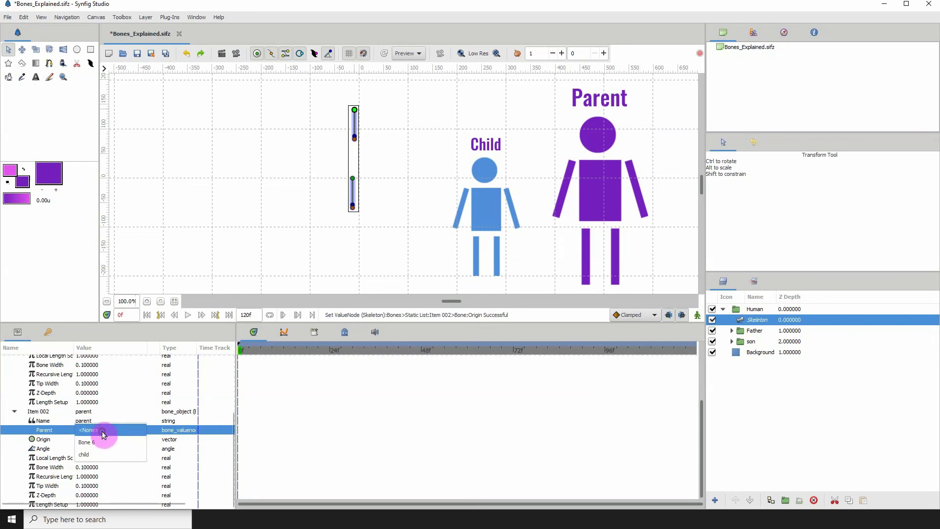
click(90, 458)
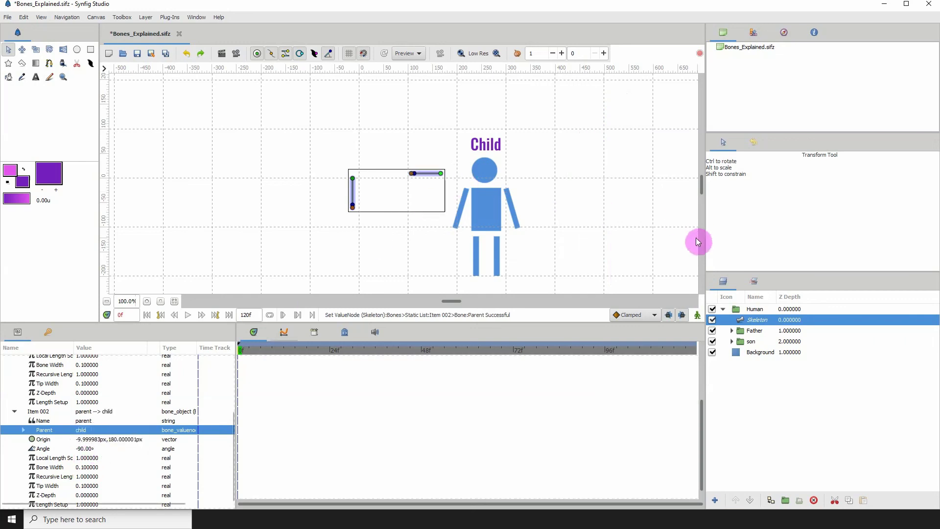
- Give the parent bone an Angle of 90°
mouse_move(703, 193)
mouse_down()
mouse_move(705, 215)
mouse_move(698, 199)
mouse_up()
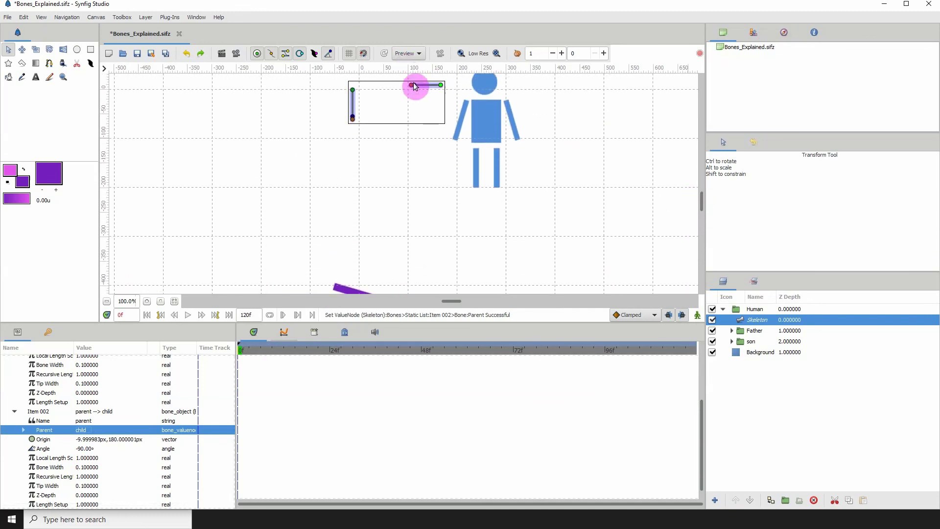
drag(413, 84, 441, 88)
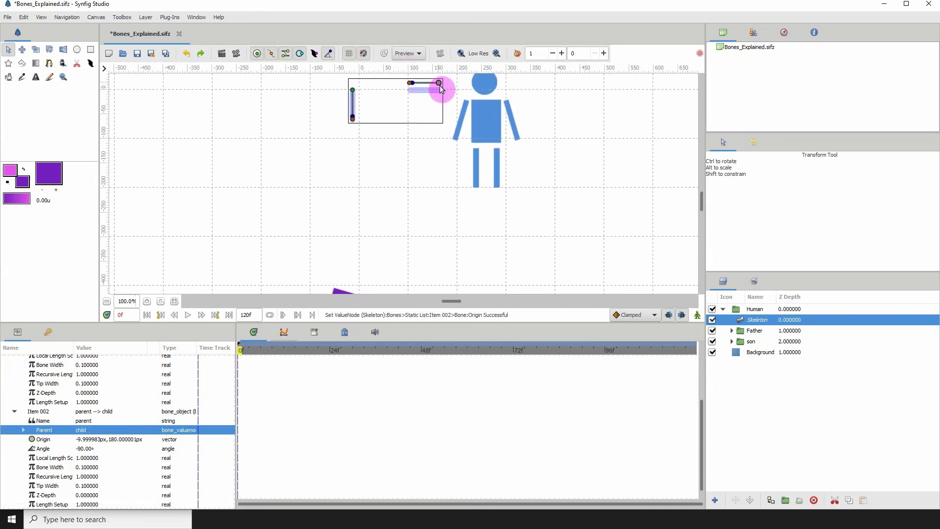
click(95, 450)
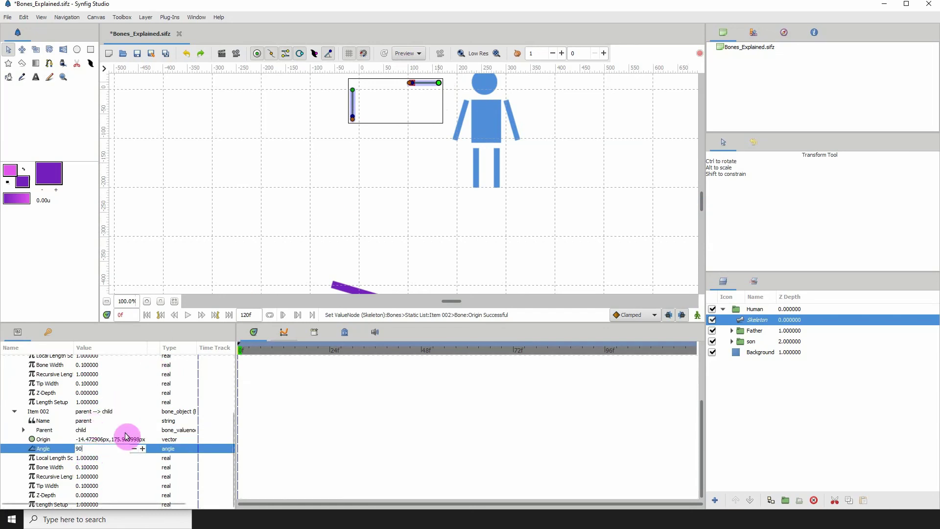
text(90)
key(Return)
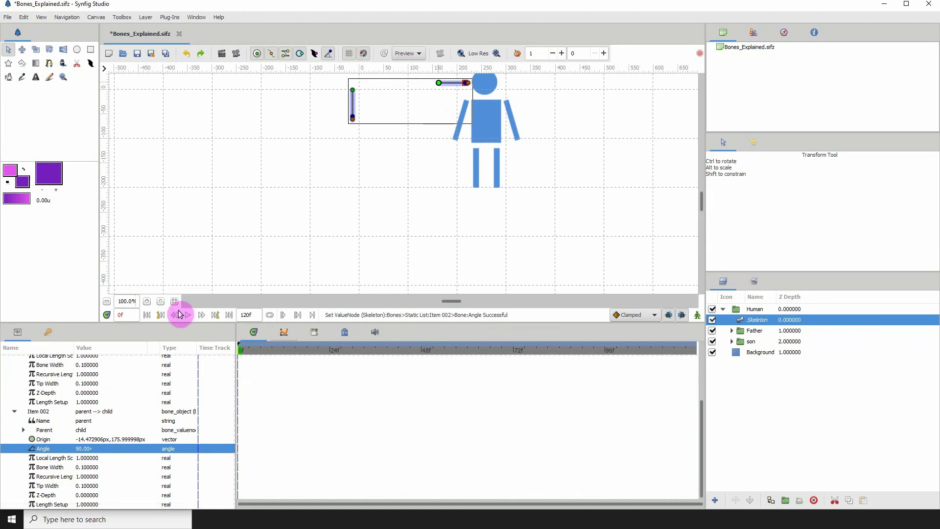
- Zoom out, scroll to the Parent figure, and move the parent bone's origin lower
click(107, 301)
click(106, 301)
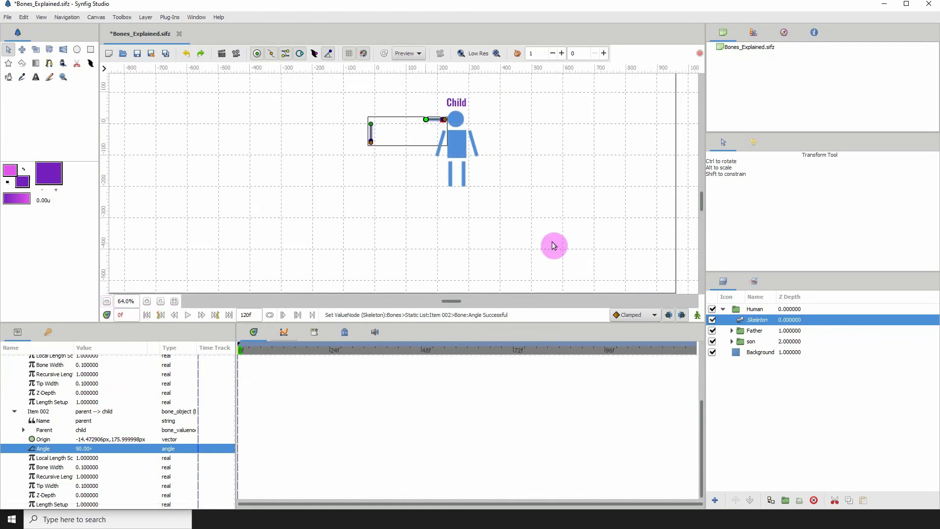
drag(703, 208, 703, 161)
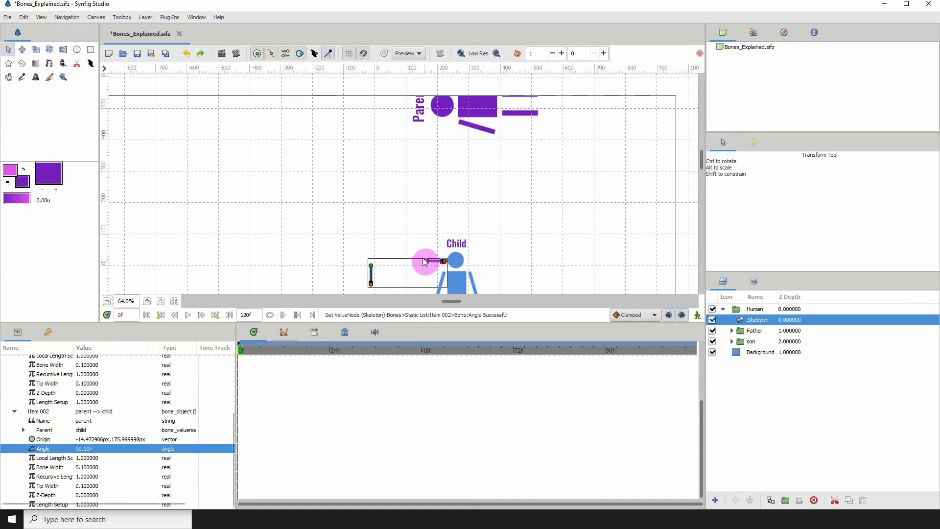
drag(426, 261, 420, 271)
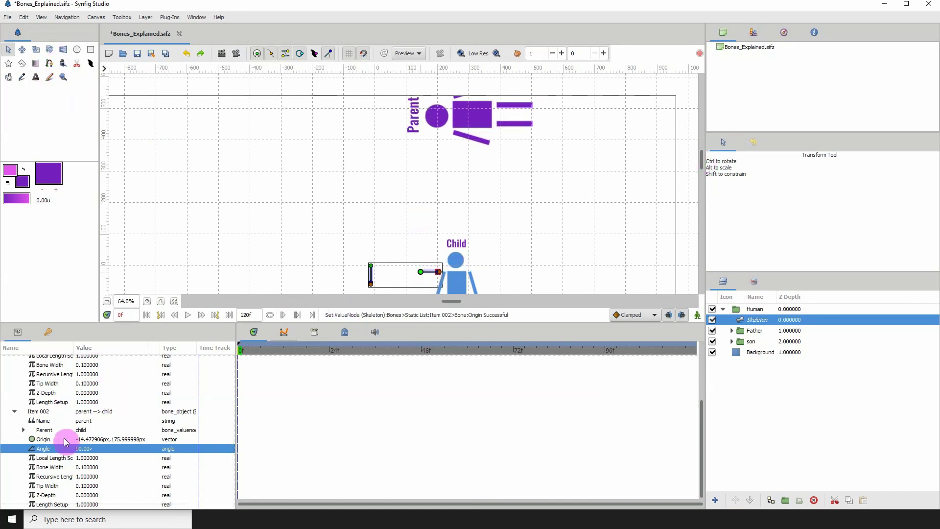
- Set the parent bone's Angle to 0° so the Parent figure stands upright
click(81, 448)
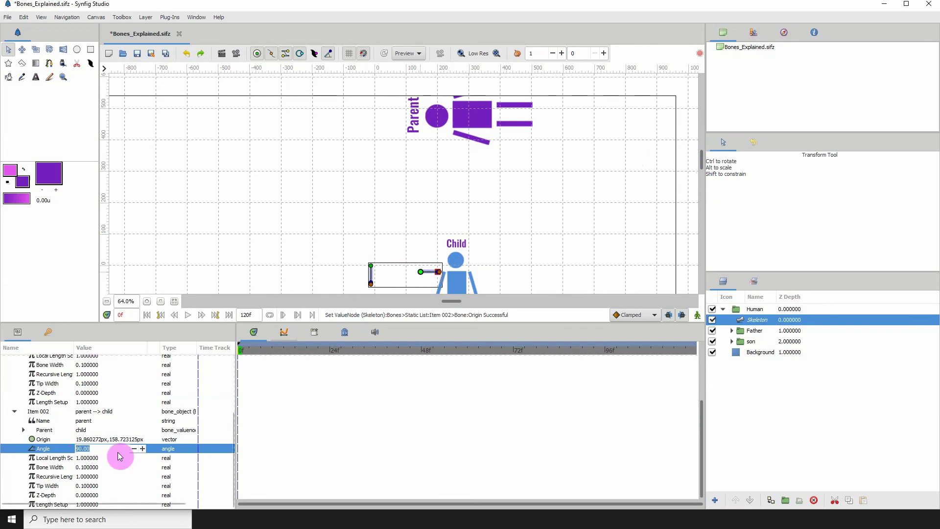
text(0)
key(Return)
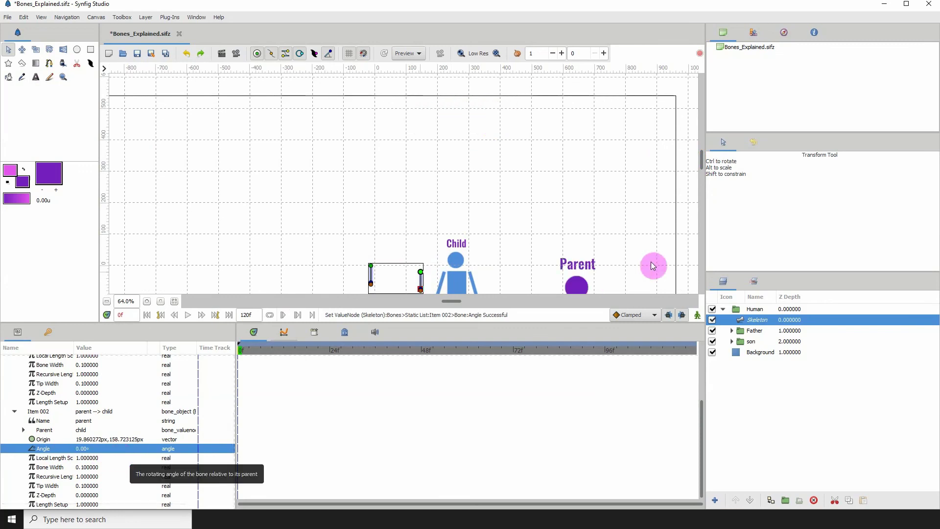
drag(704, 166, 705, 190)
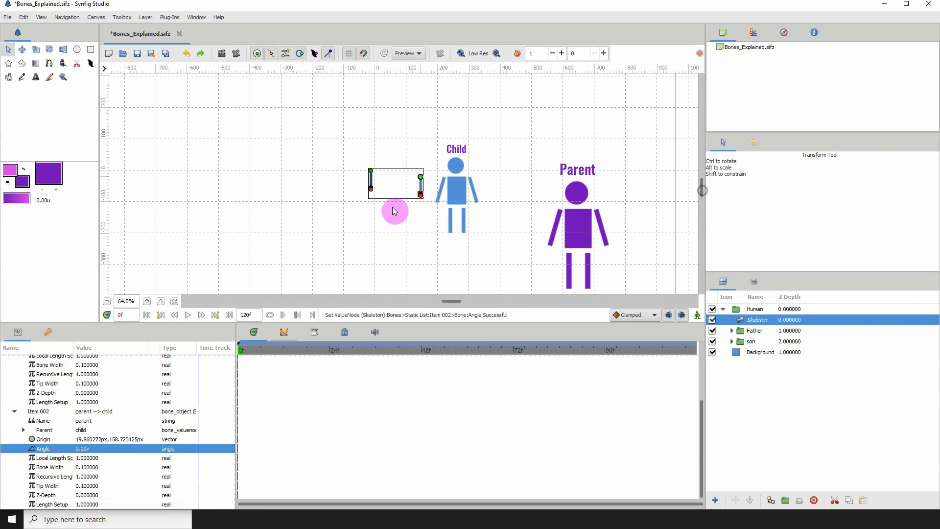
drag(421, 178, 363, 161)
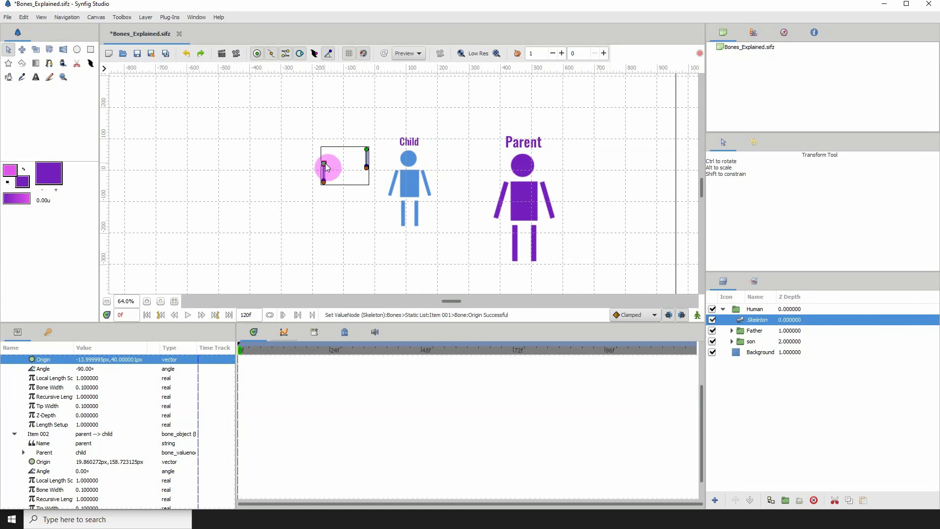
- Move the parent bone's origin to about -131.7, 18.76 px beside the Child figure
drag(327, 168, 328, 129)
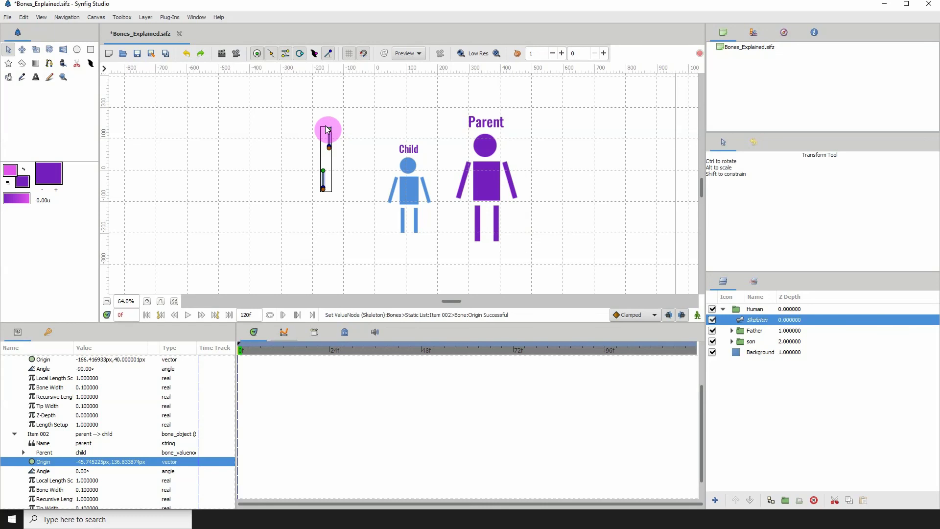
drag(326, 131, 348, 129)
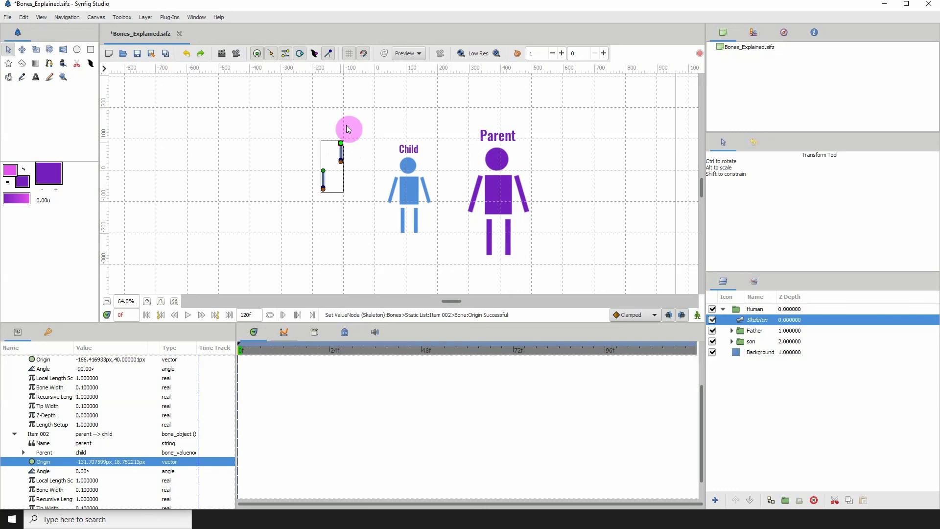